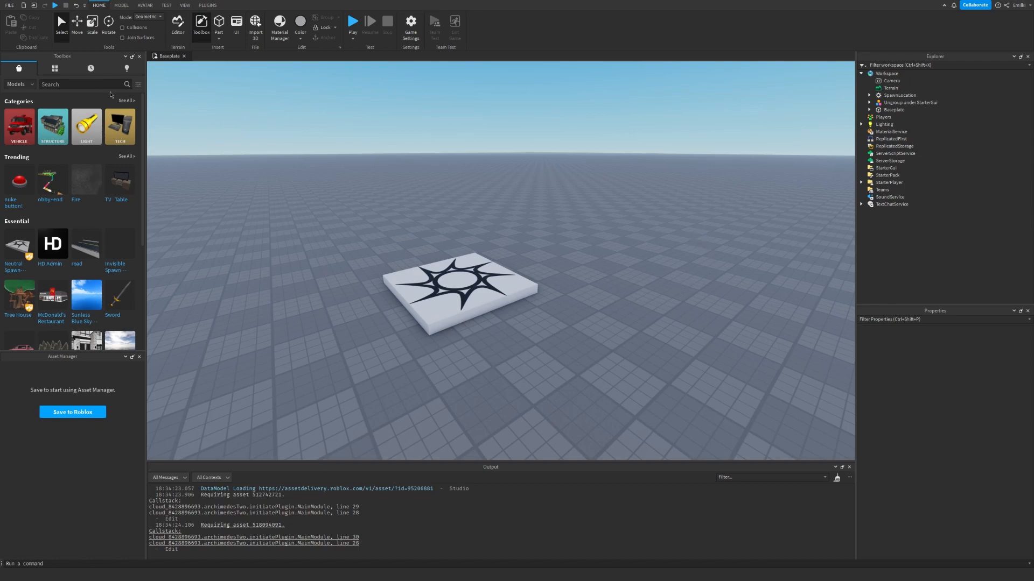
left_click(55, 70)
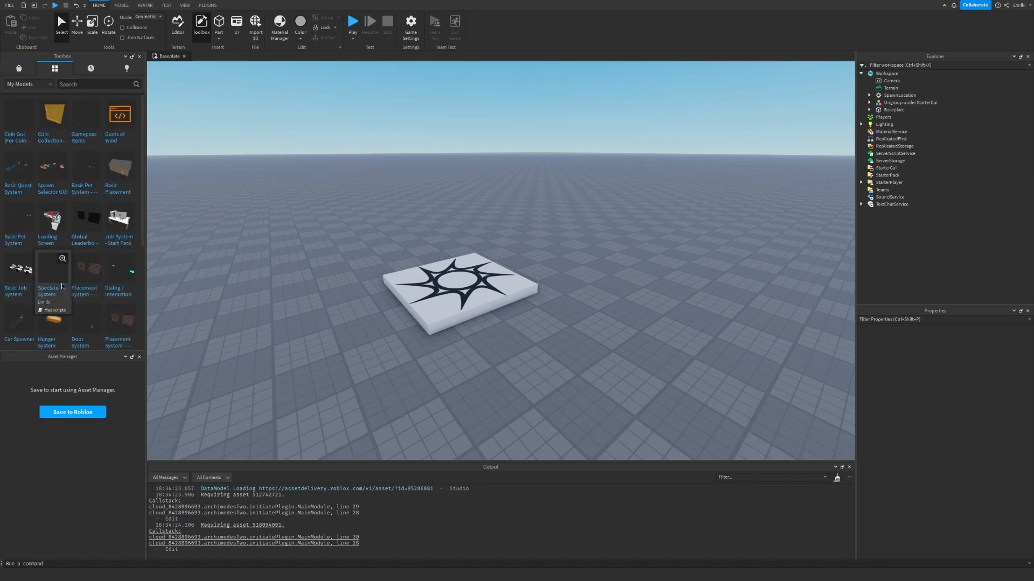
left_click(19, 68)
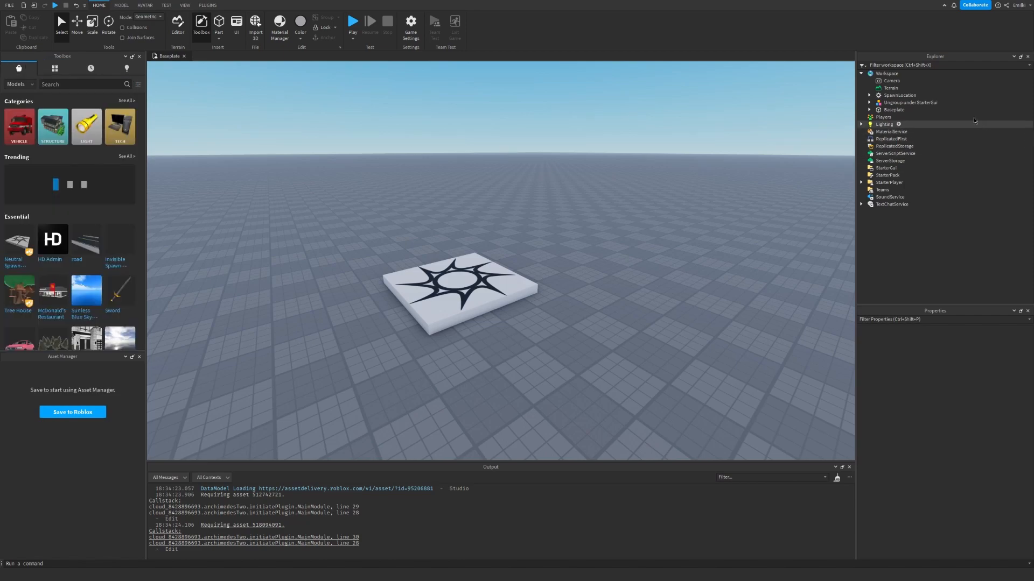
Ungroup the "Ungroup under StarterGui" model in Workspace and move its SpectateGui into StarterGui.
left_click(903, 102)
right_click(903, 103)
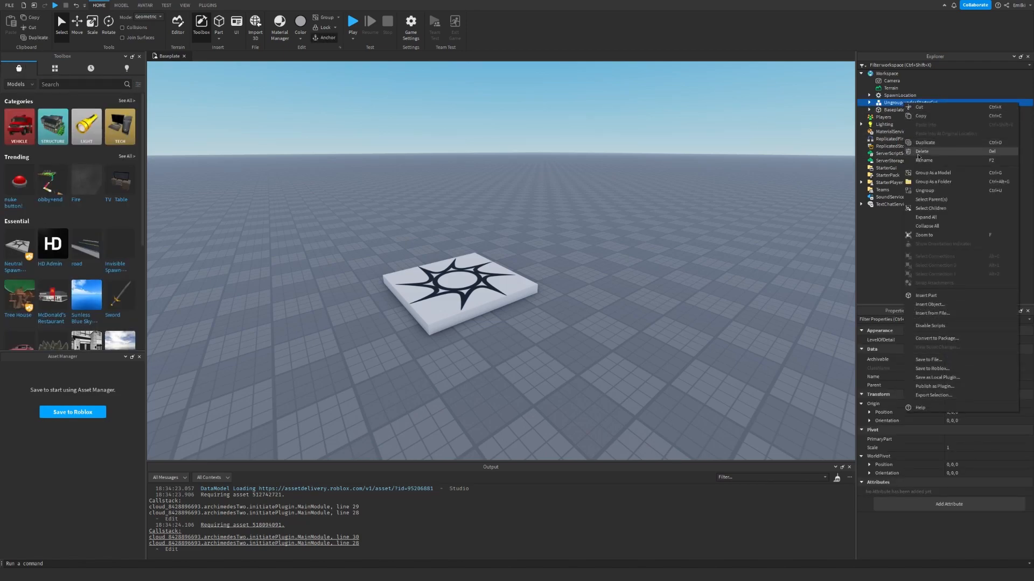
left_click(924, 190)
left_click_drag(896, 109, 911, 167)
Rename the SpectateGui in StarterGui as DeathGui.
left_click(969, 412)
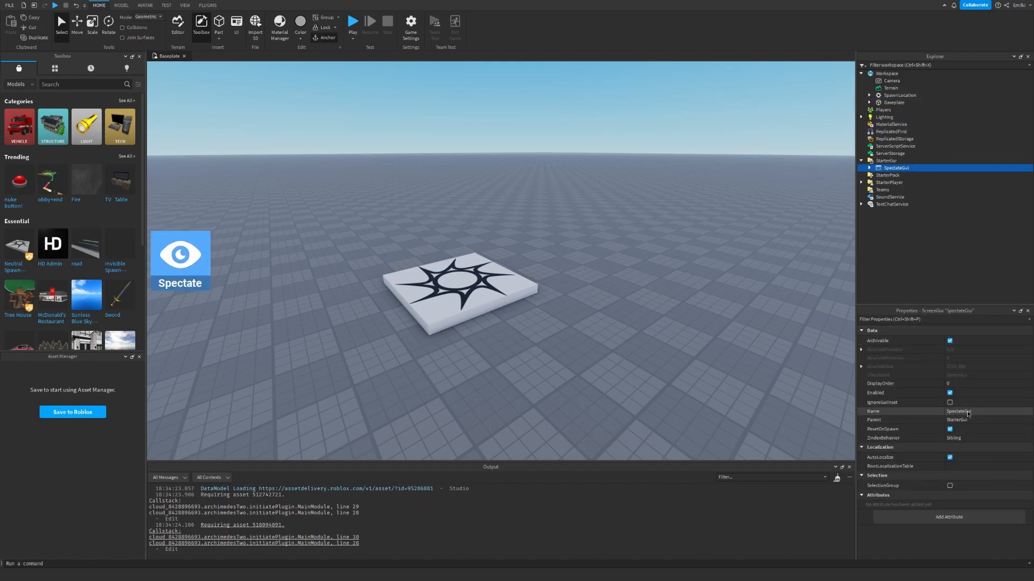
left_click(972, 414)
type("Dea")
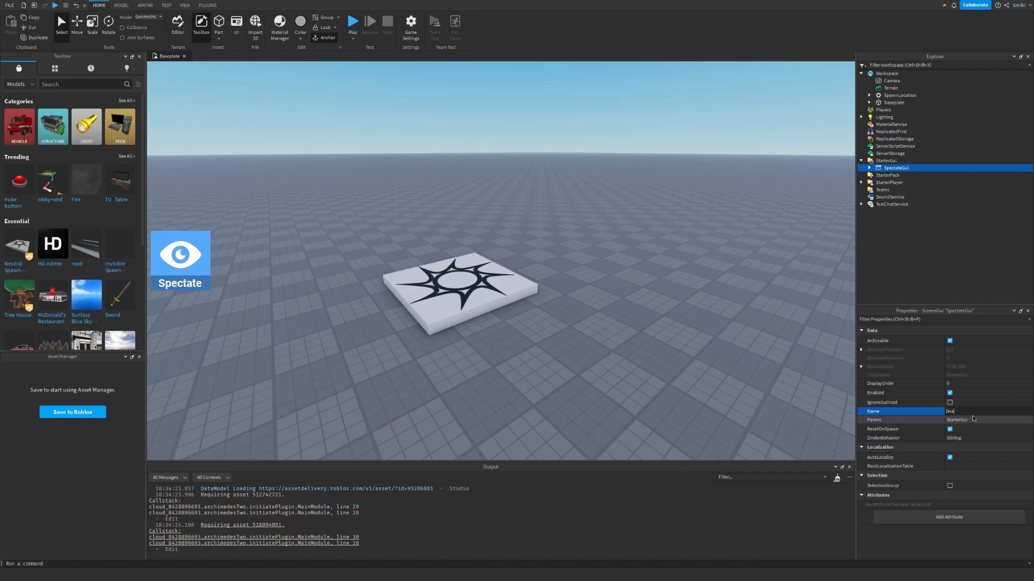
type("thGui")
key("Return")
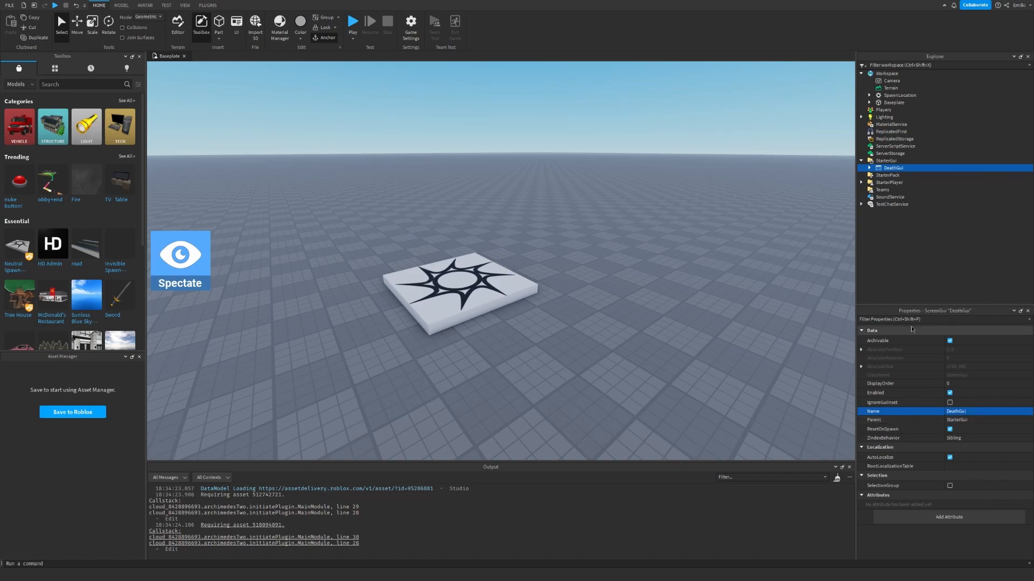
Expand DeathGui and its Container, and delete the SpectateFrame from DeathGui.
left_click(869, 168)
left_click(878, 175)
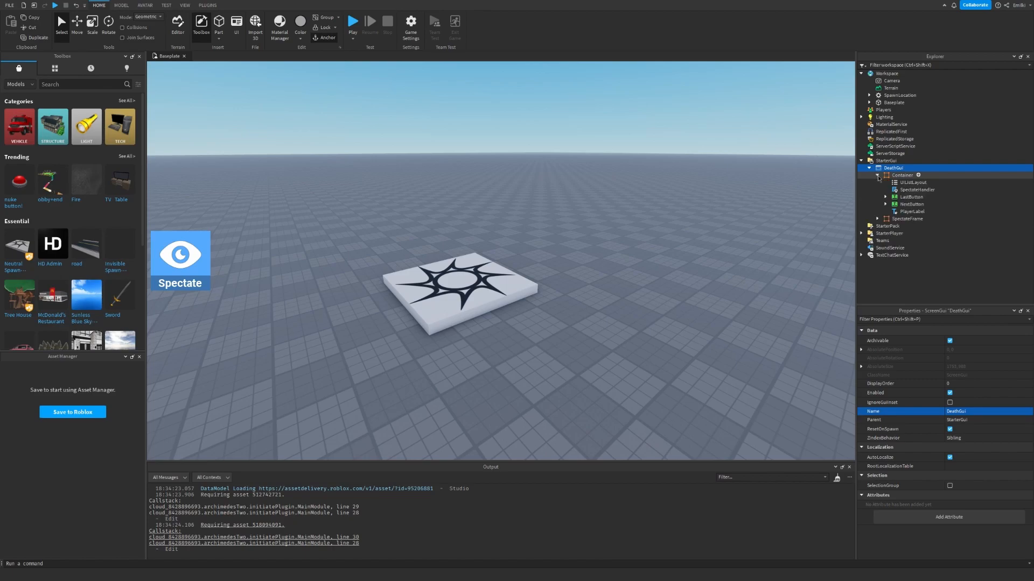
left_click(897, 218)
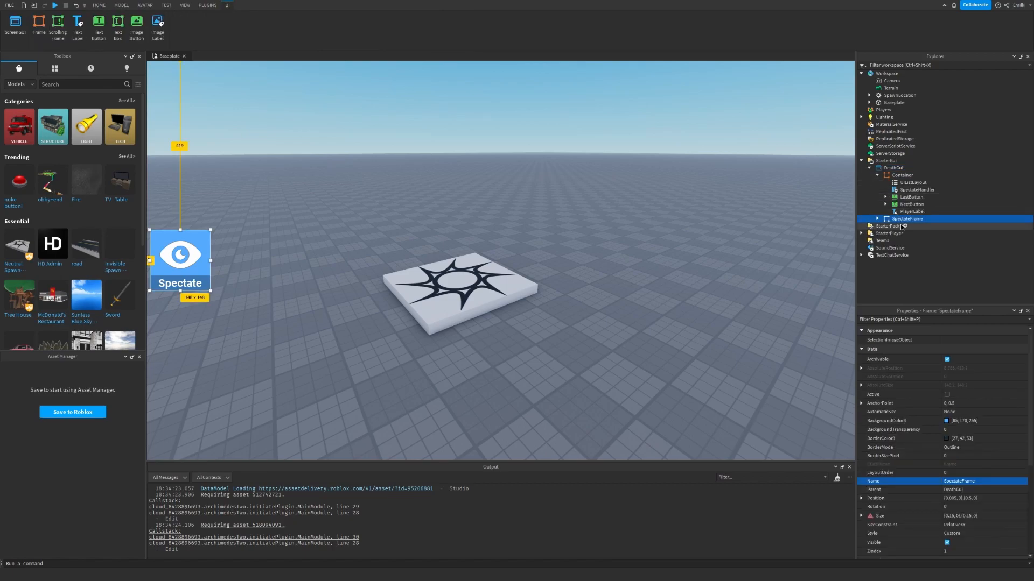
key("Delete")
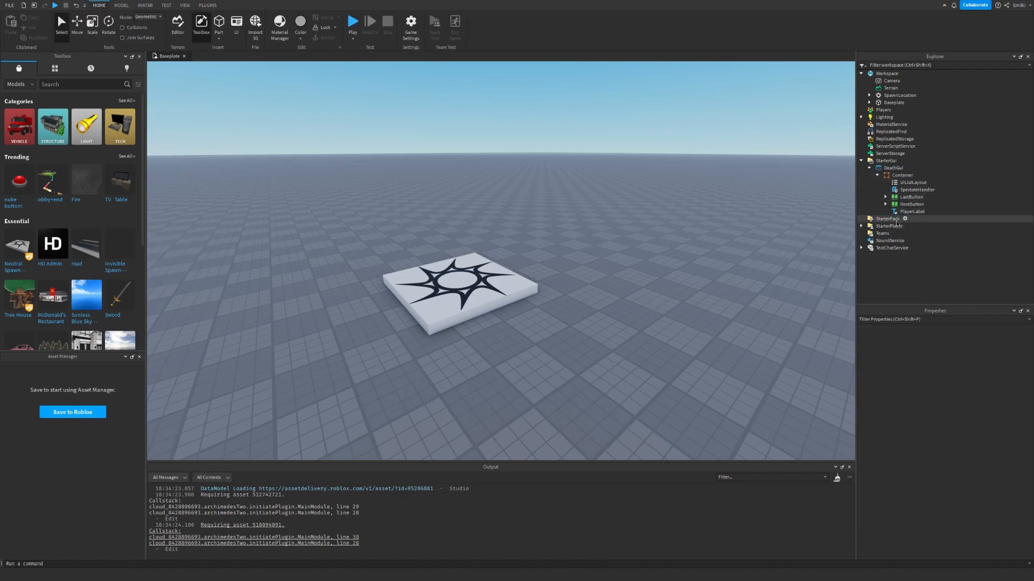
Open the SpectateHandler script and delete the spectateFrame and clickButton variable declarations with their surplus blank lines.
double_click(901, 191)
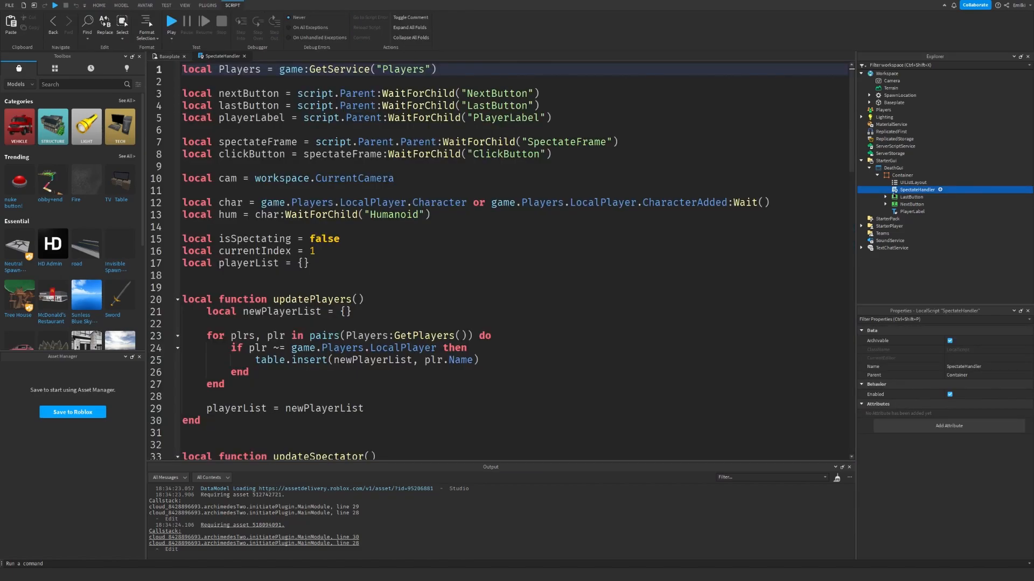
double_click(461, 207)
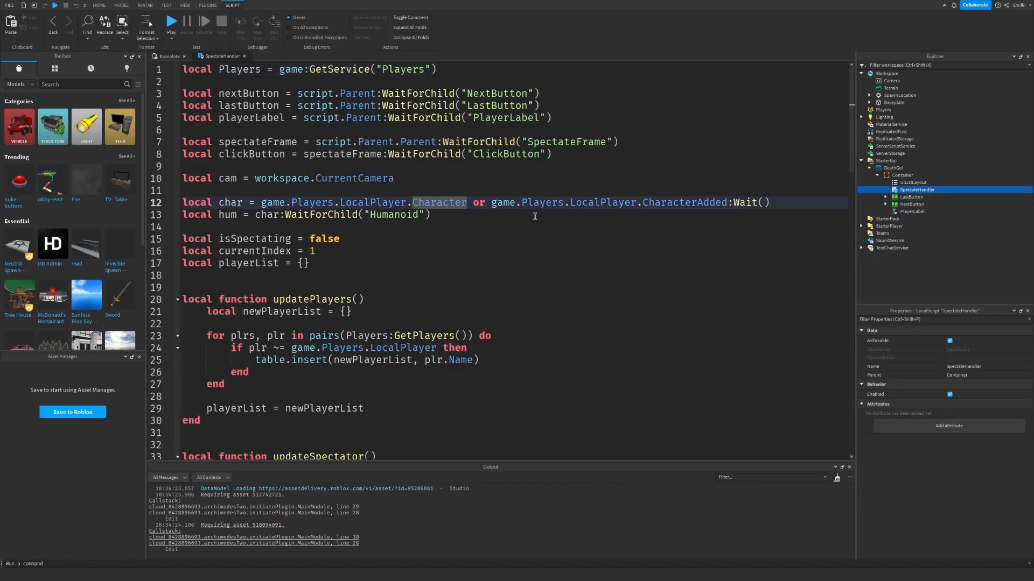
left_click(585, 149)
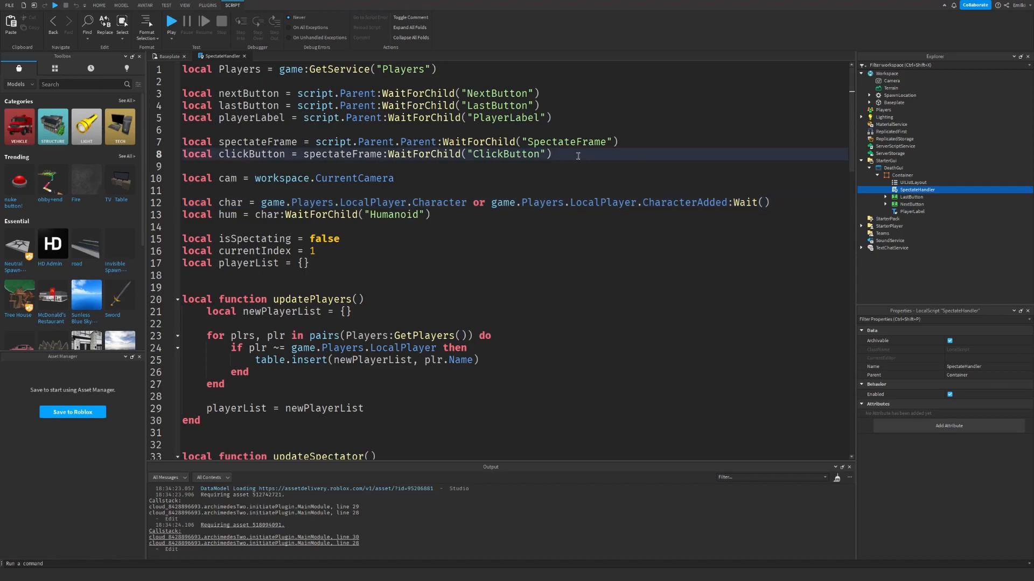
left_click_drag(580, 156, 168, 146)
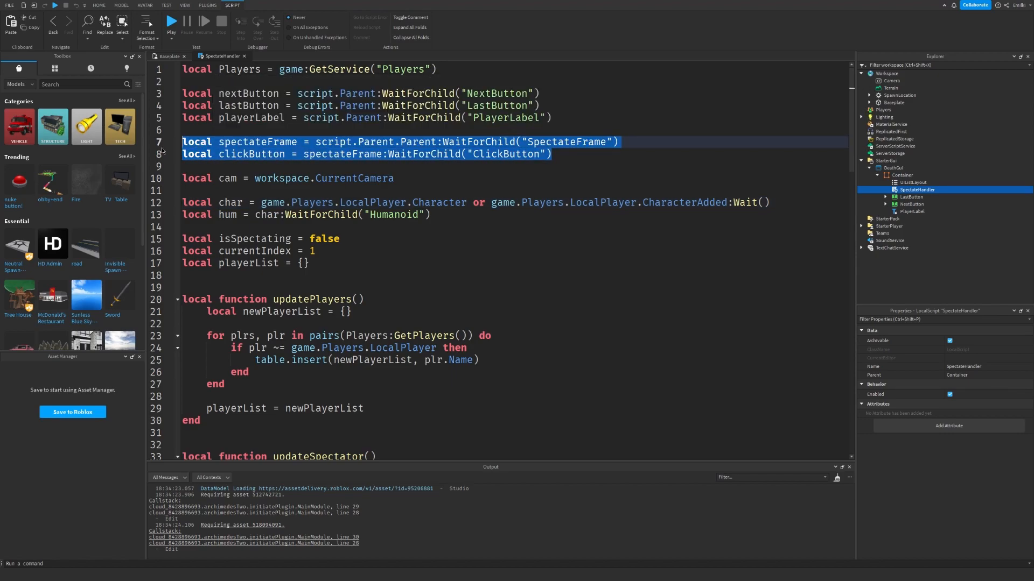
key("BackSpace")
key("BackSpace")
key("BackSpace")
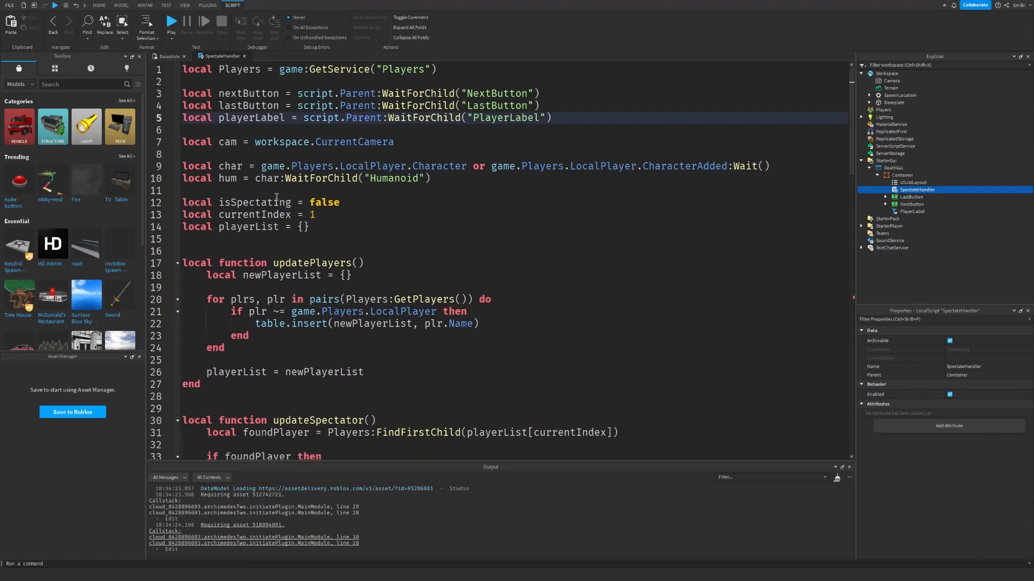
Delete the whole clickButton.MouseButton1Click handler below the quitSpectating function.
scroll(278, 197, "down", 2)
scroll(278, 197, "down", 16)
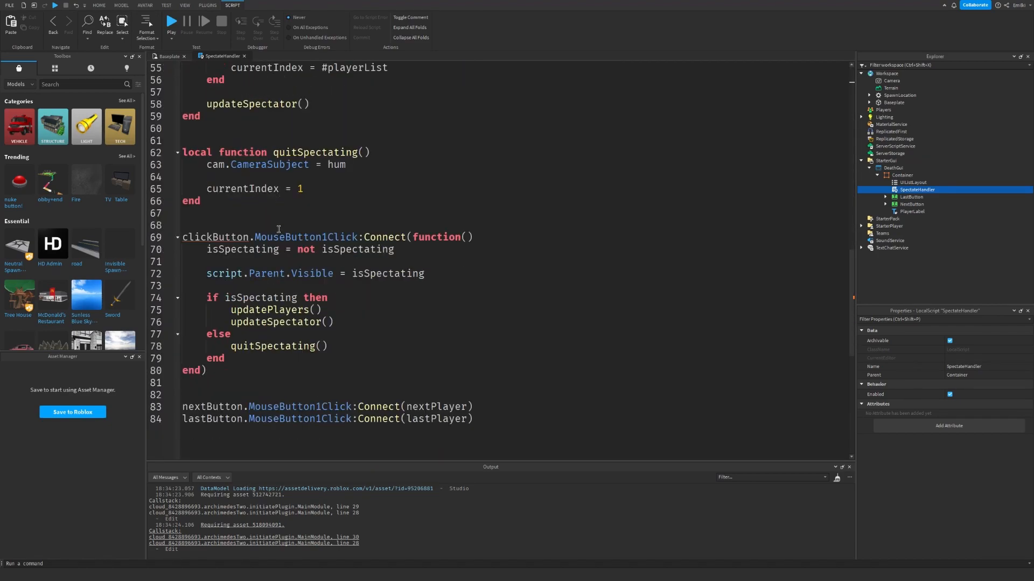
left_click_drag(227, 383, 170, 233)
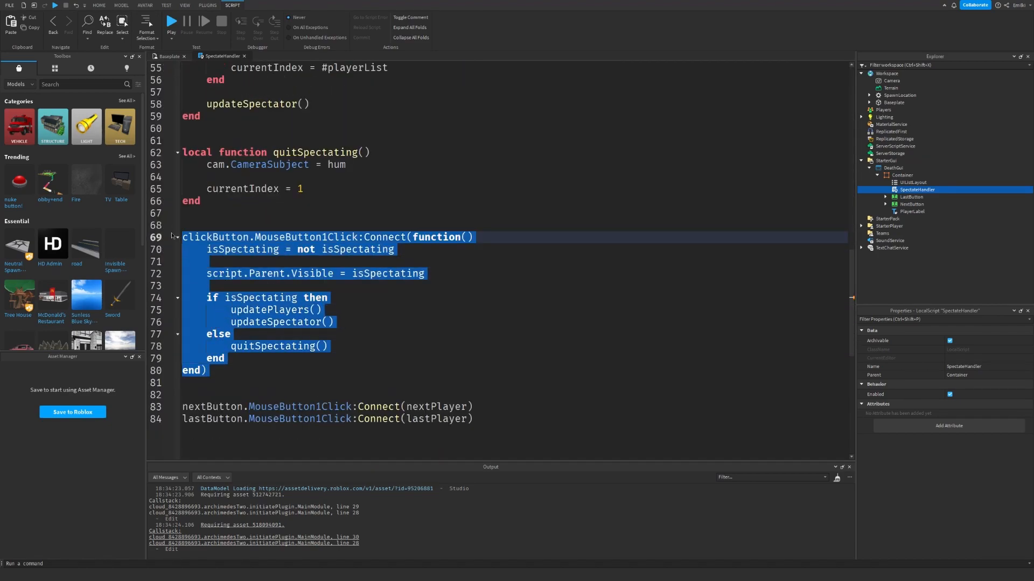
key("BackSpace")
key("BackSpace")
key("BackSpace")
key("BackSpace")
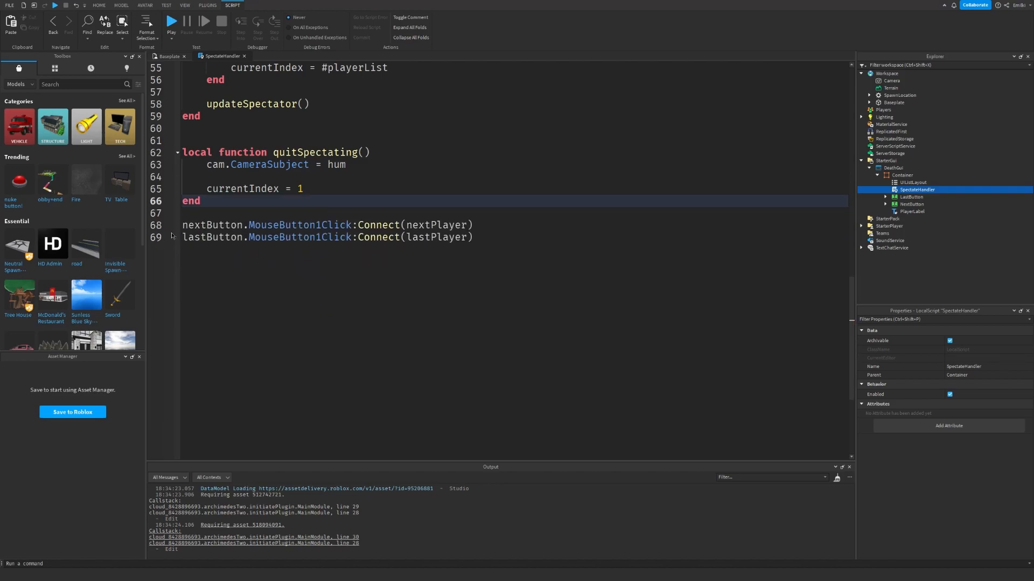
Below quitSpectating, connect a function to script.Parent:GetPropertyChangedSignal("Visible").
key("Return")
left_click(205, 207)
key("Return")
key("Return")
type("script.Parent")
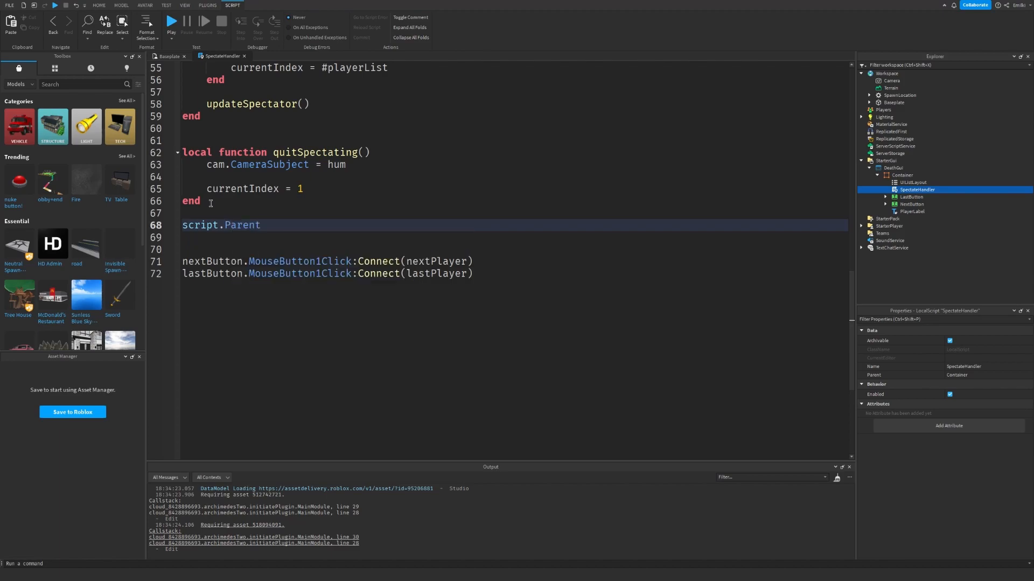
type(":GetP")
key("Tab")
type("\"Vi")
key("Tab")
key("End")
type(":")
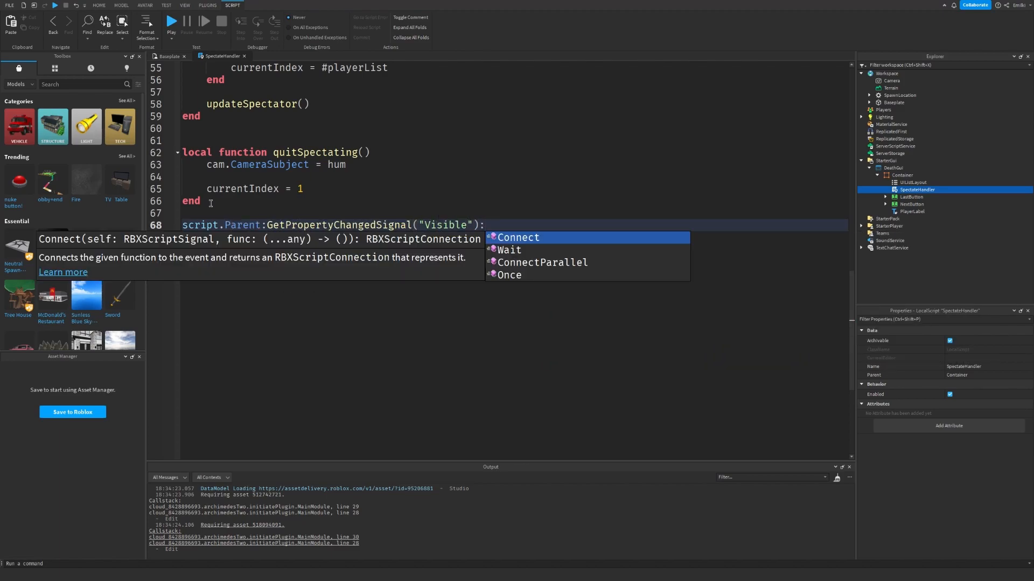
key("Tab")
type("(fu")
key("Tab")
type("()")
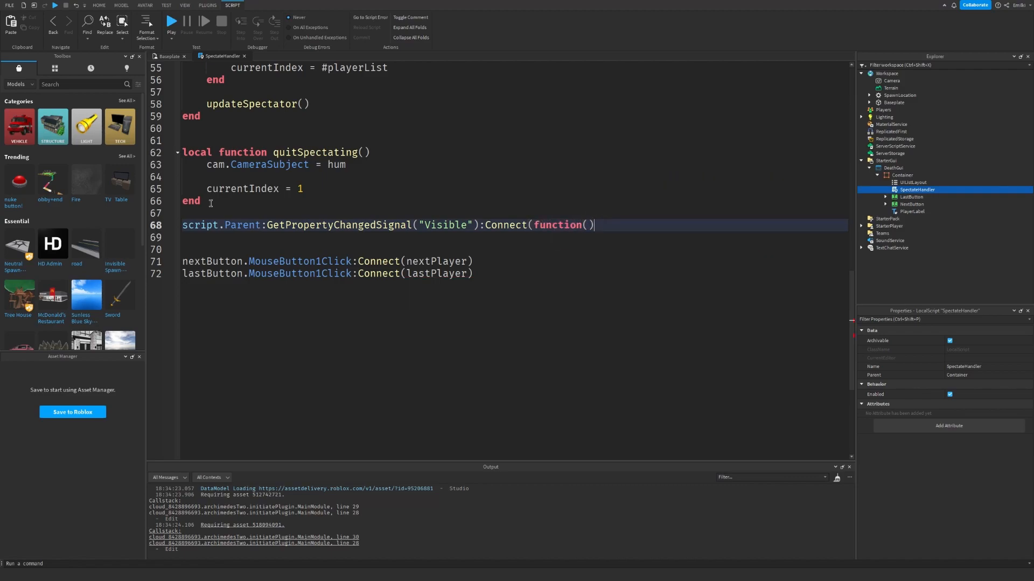
Inside the connected function, add the condition "if script.Parent.Visible then".
key("Return")
type("if script.Ä")
key("Return")
key("BackSpace")
key("BackSpace")
key("BackSpace")
key("BackSpace")
key("BackSpace")
key("BackSpace")
key("BackSpace")
type("Parent.Visible then")
Nest the condition "if #Players:GetPlayers() > 1 then" inside the visibility check.
key("Return")
type("if")
type(" #2p")
type("Players:GetPlayers()")
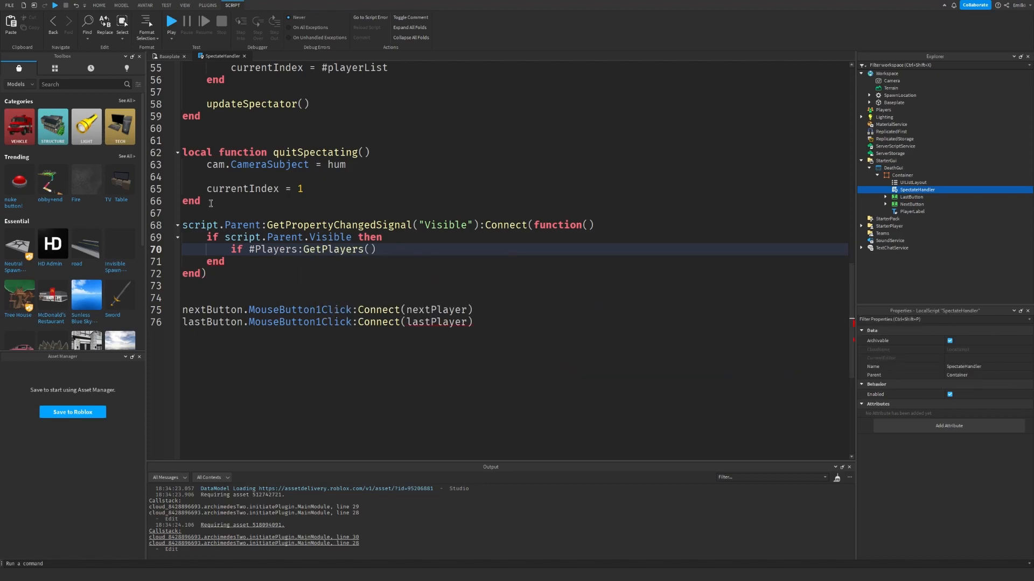
type(" > 1 then")
Inside the player-count check, set isSpectating = true and call updatePlayers() and updateSpectator().
key("Return")
type("isSpectating = true")
key("Return")
type("updatePlayers()")
key("Return")
type("updateSpectator()")
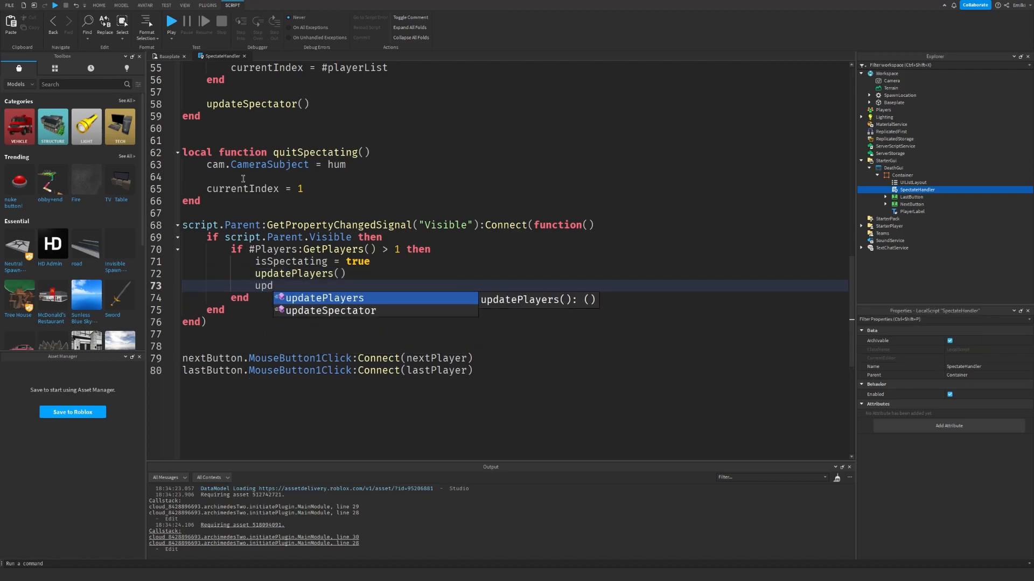
Add an else branch to the player-count check that sets script.Parent.Visible = false.
key("Return")
type("else")
key("Return")
type("scx")
key("Return")
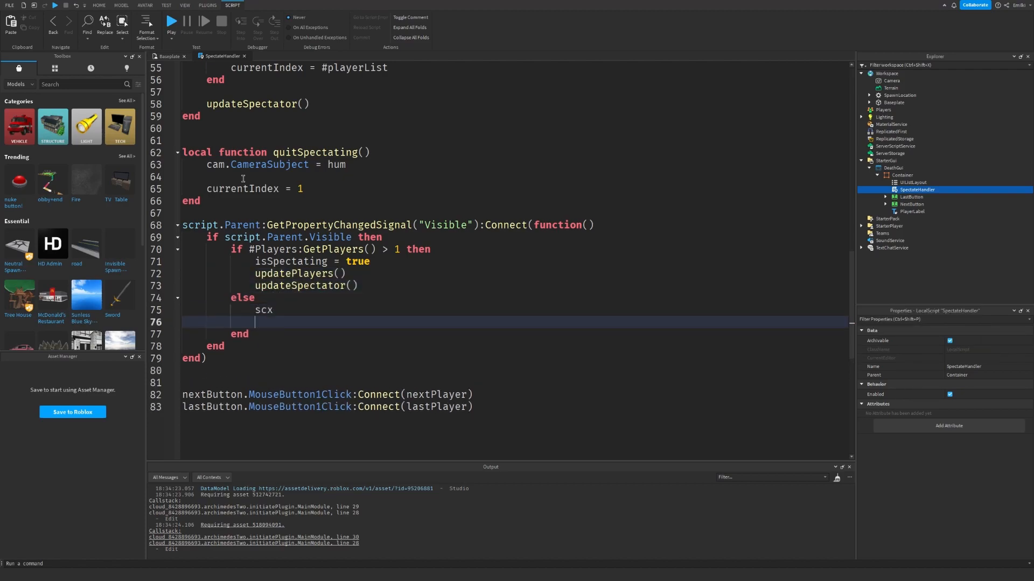
key("BackSpace")
key("BackSpace")
type("ript.Parent.v")
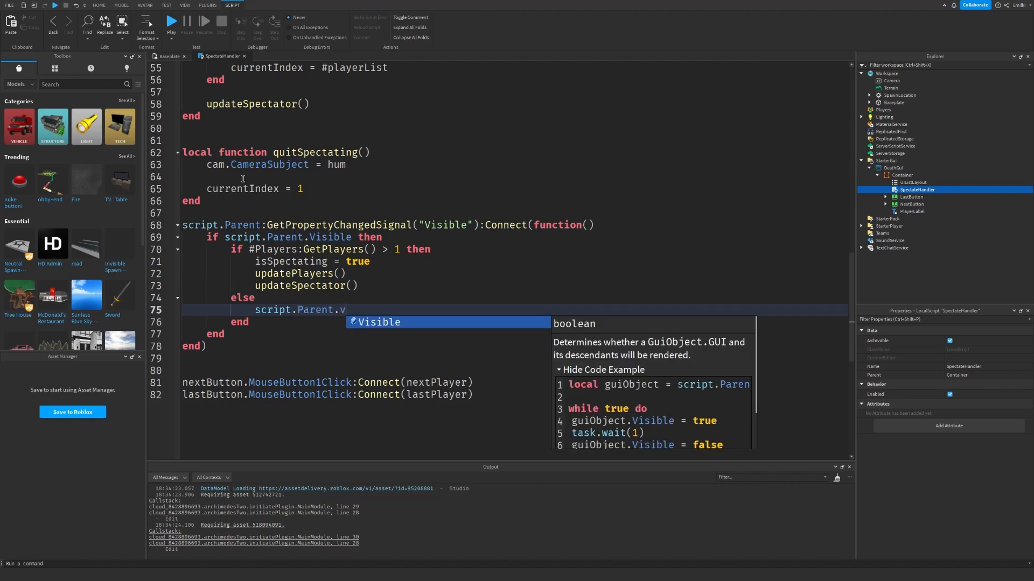
key("Tab")
type("= false")
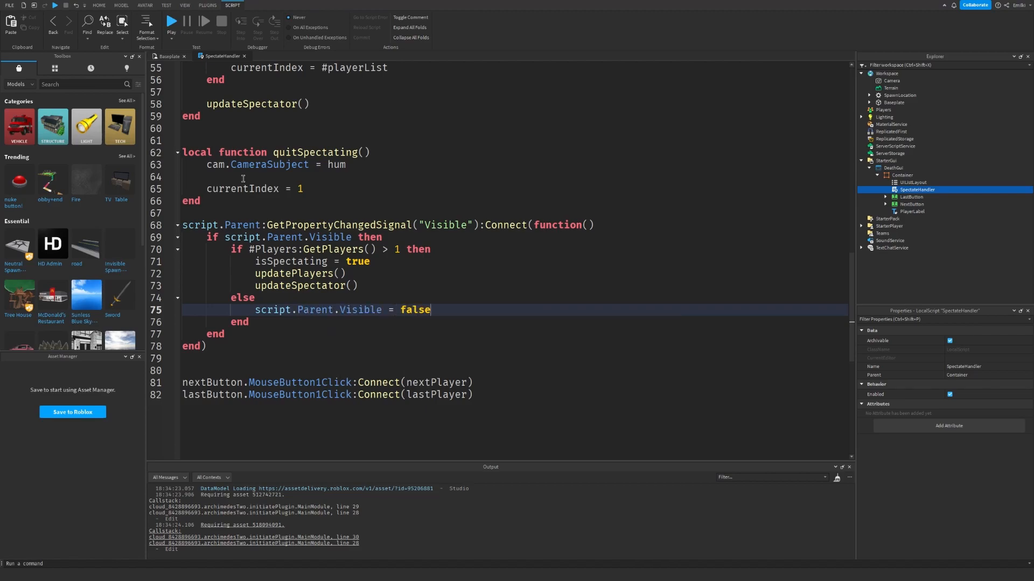
Return to the Baseplate view, add a LocalScript to DeathGui and name it LocalDeathHandler.
left_click(168, 56)
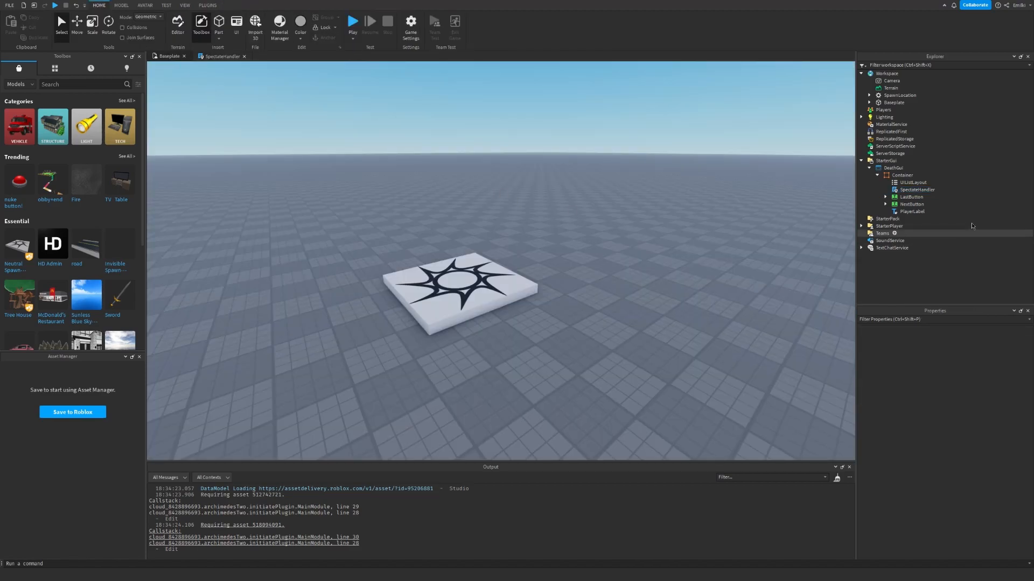
left_click(878, 175)
left_click(909, 168)
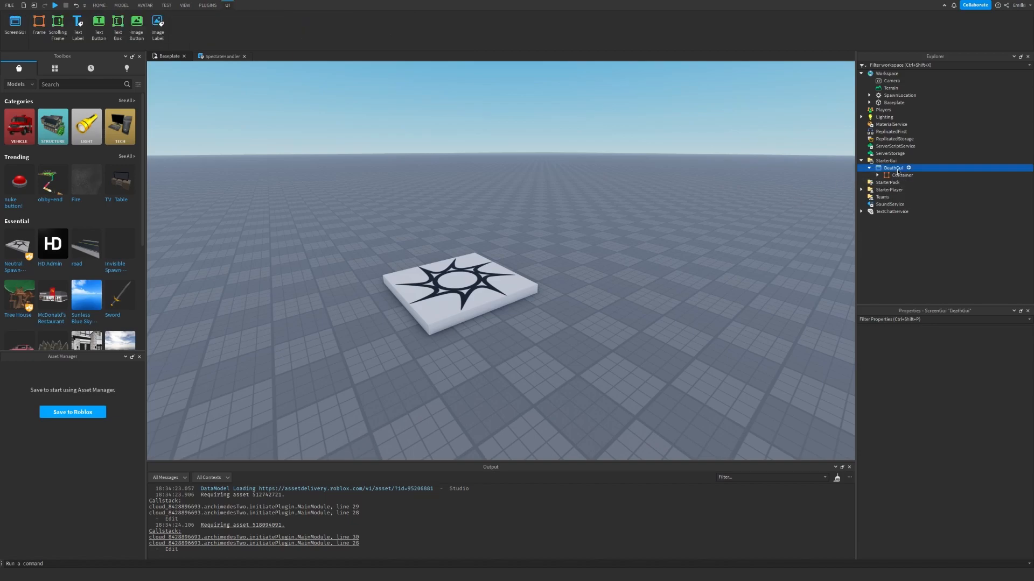
left_click(881, 228)
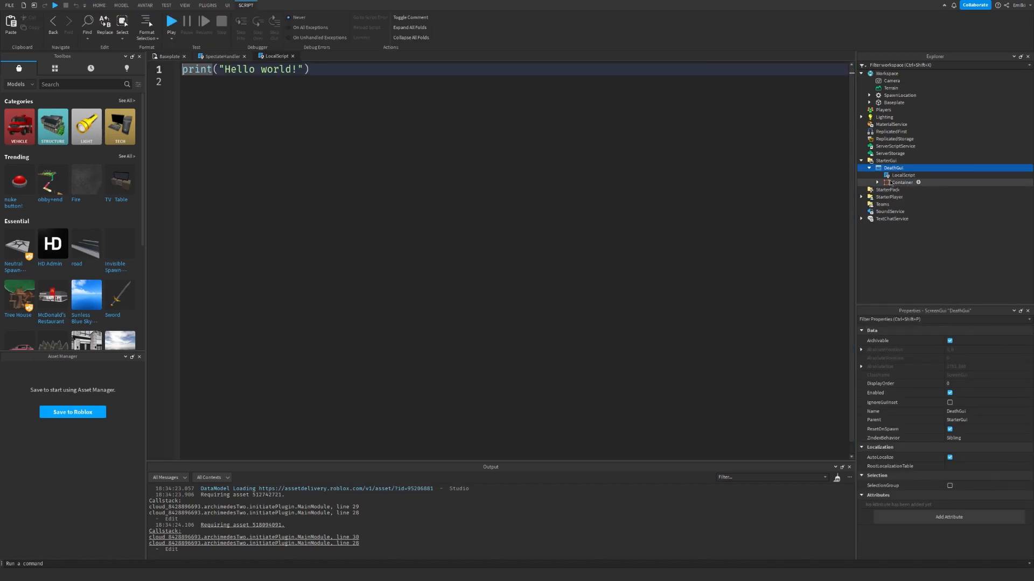
left_click(971, 366)
type("Loc")
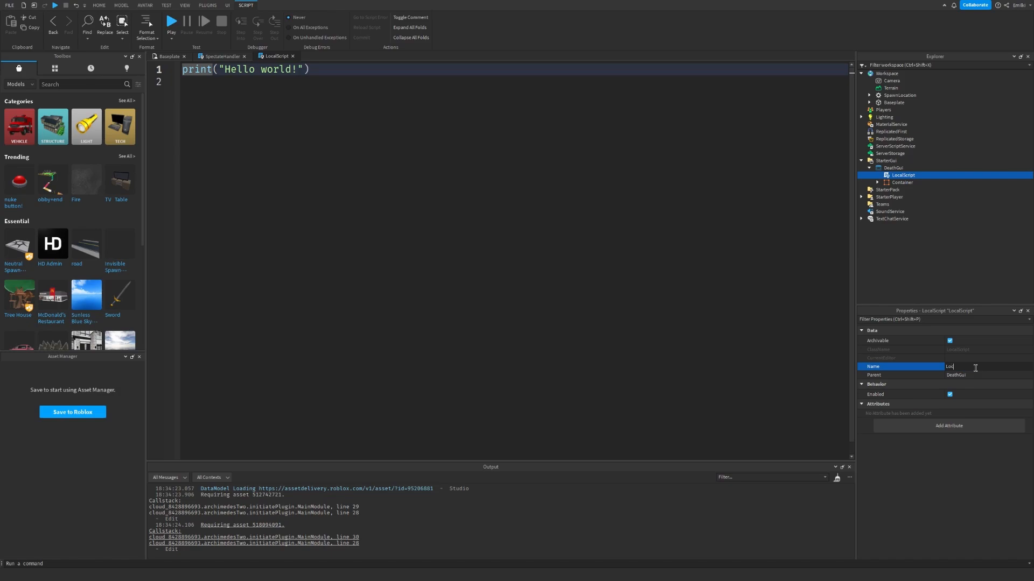
type("alDeathHandler")
key("Return")
Replace the default code in LocalDeathHandler with "local plr = game.Players.LocalPlayer".
key("ctrl+a")
key("ctrl+x")
type("loc")
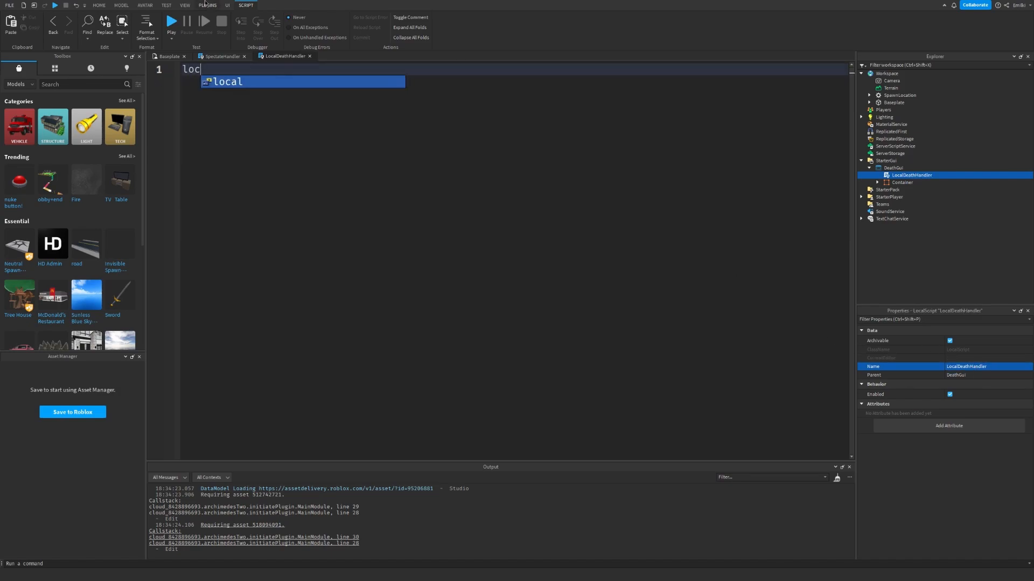
type("al plr = game.P.")
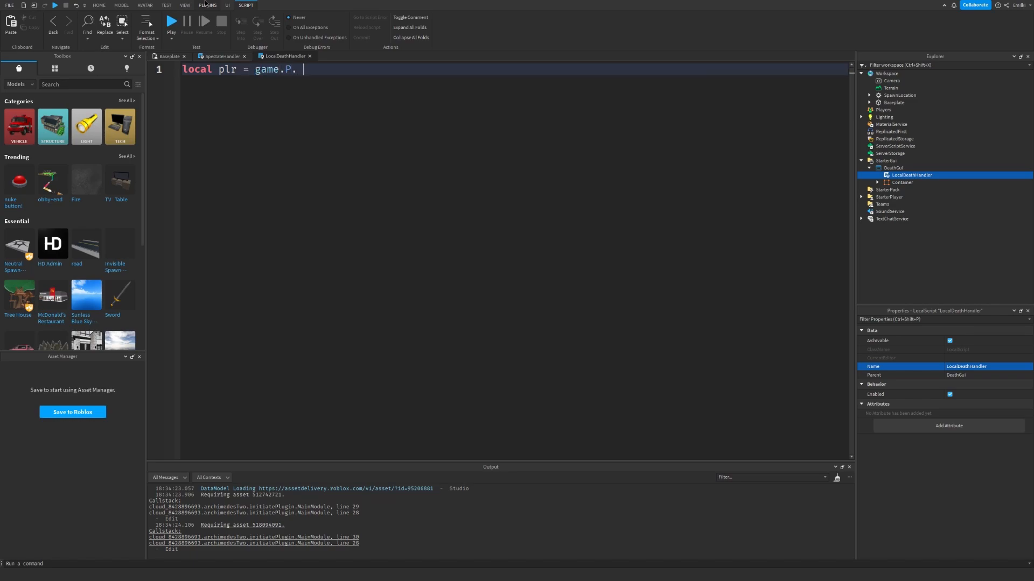
key("BackSpace")
key("BackSpace")
type("layers.Lo")
key("Tab")
key("Return")
Declare the character variable with "local char = plr.Character or plr.CharacterAdded:Wait()".
type("local char")
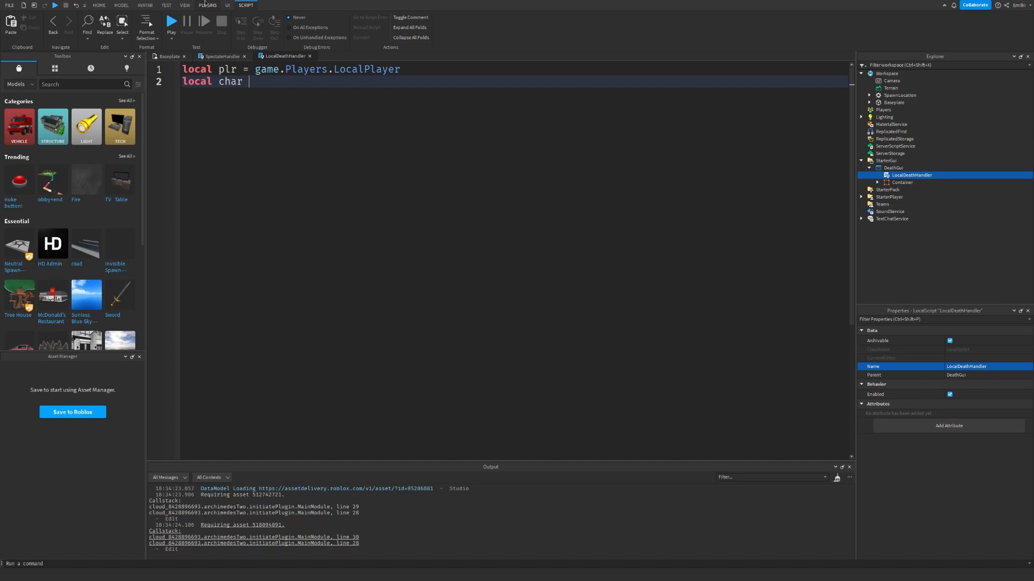
type(" = plr.c")
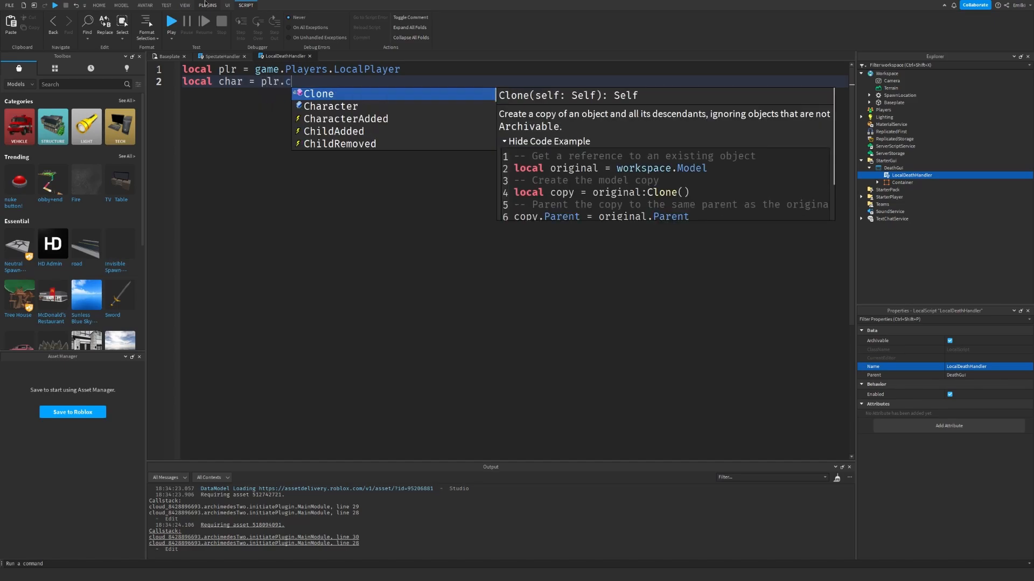
key("Down")
key("Tab")
type("or plr.C")
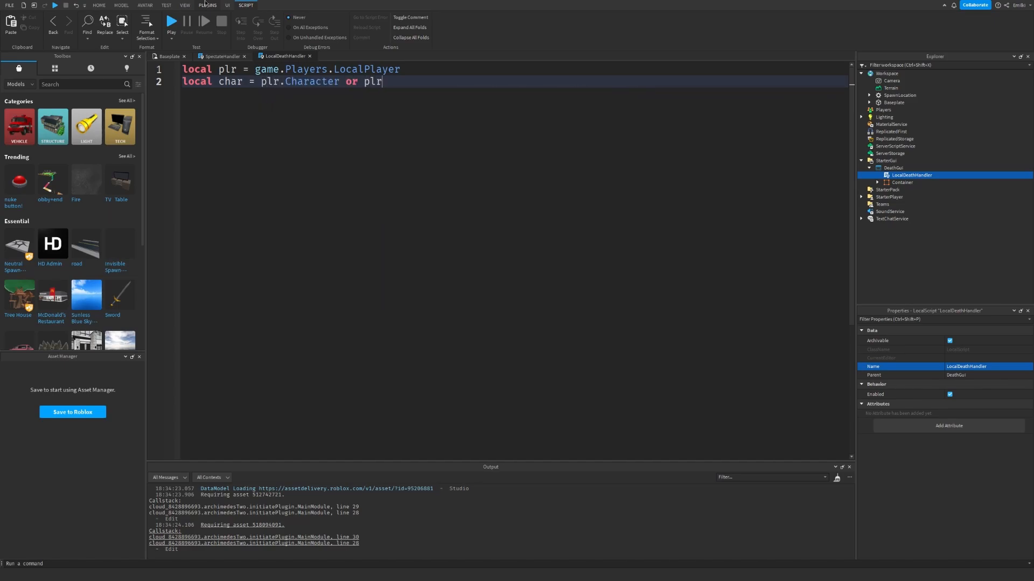
key("Down")
key("Down")
key("Tab")
type(":W")
key("Tab")
key("Return")
Declare the humanoid variable with local hum = char:WaitForChild("Humanoid") below the character line.
key("Return")
key("BackSpace")
type("kl")
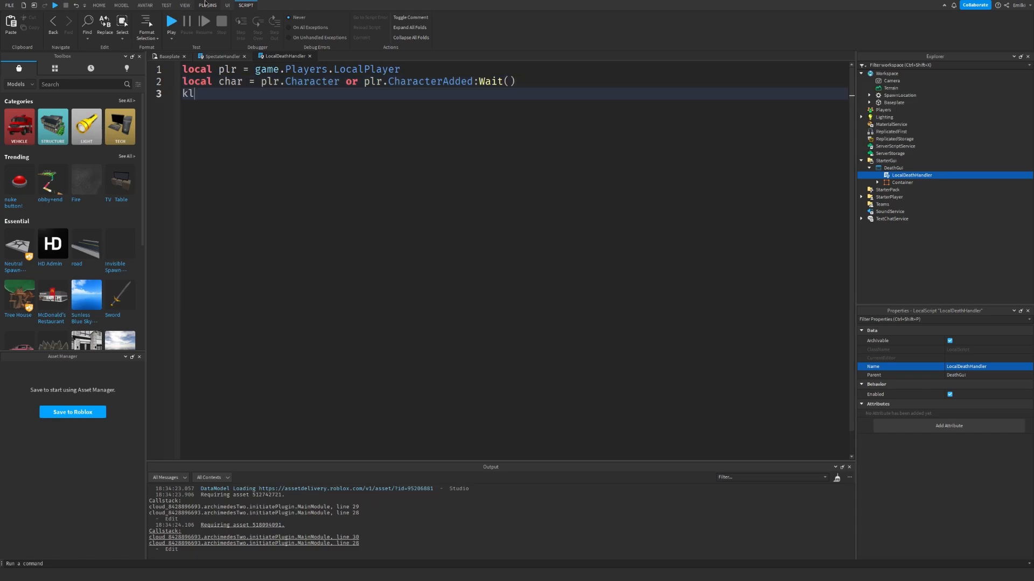
key("BackSpace")
type("local hum = char:WaitForChild(\"Humanoid")
key("End")
key("Return")
key("Return")
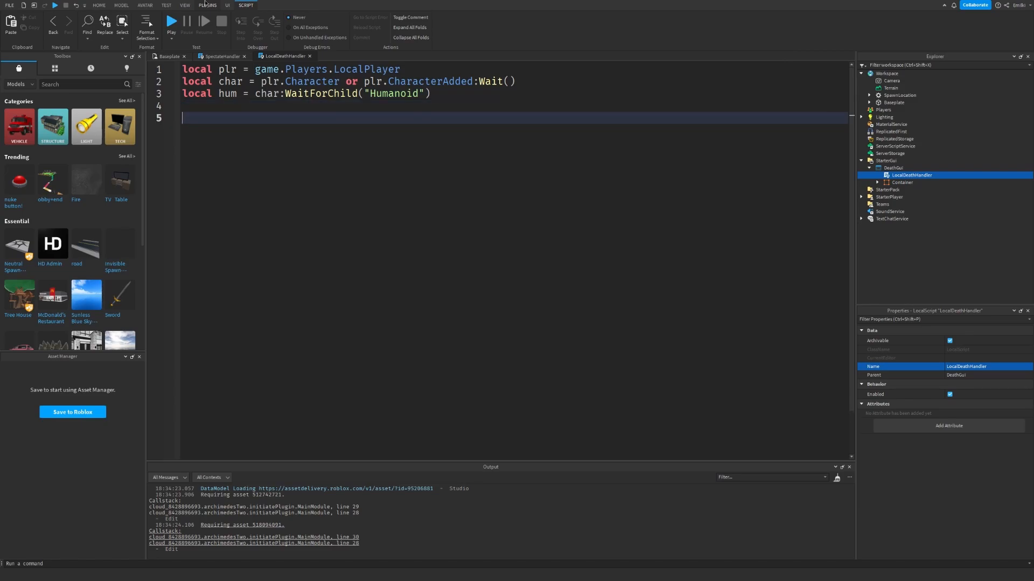
Connect an empty function to the humanoid's death event with hum.Died:Connect(function() and its closing end).
key("Return")
type("hum.Died")
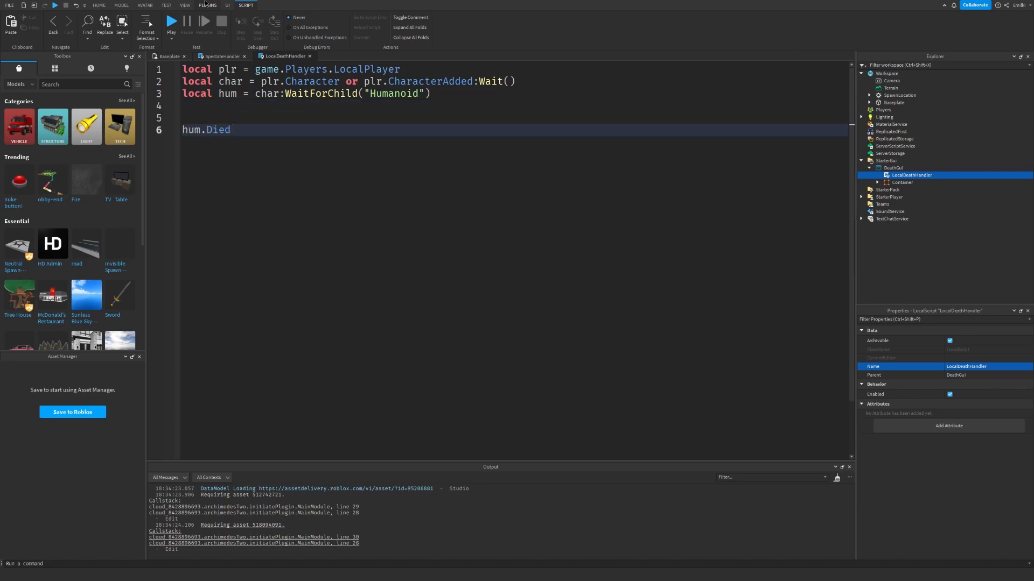
type(":Connect(function(")
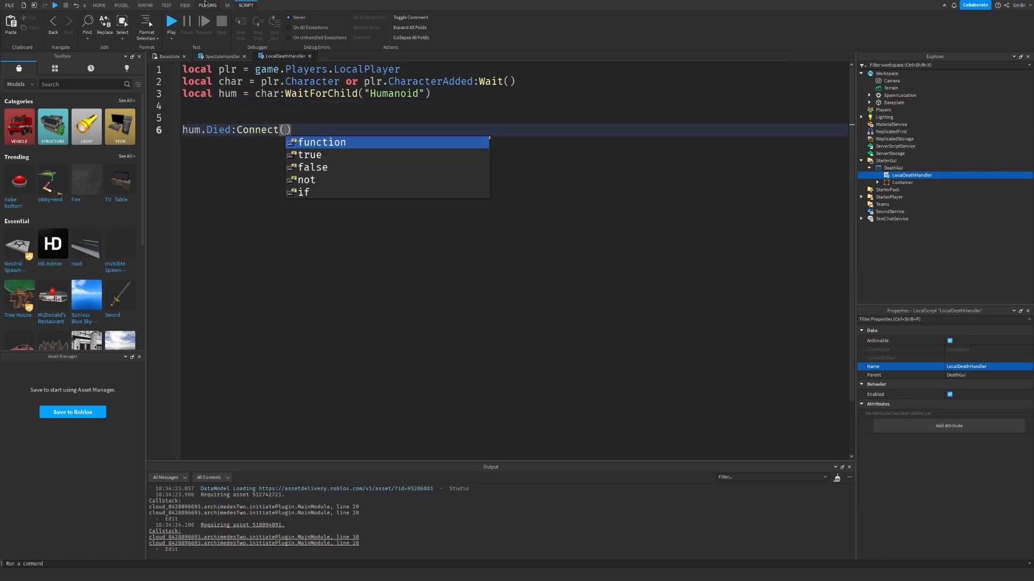
type(")")
key("Return")
Inside the Died function, add the line script.Parent.Container.Visible = true.
type("script.Parent.s")
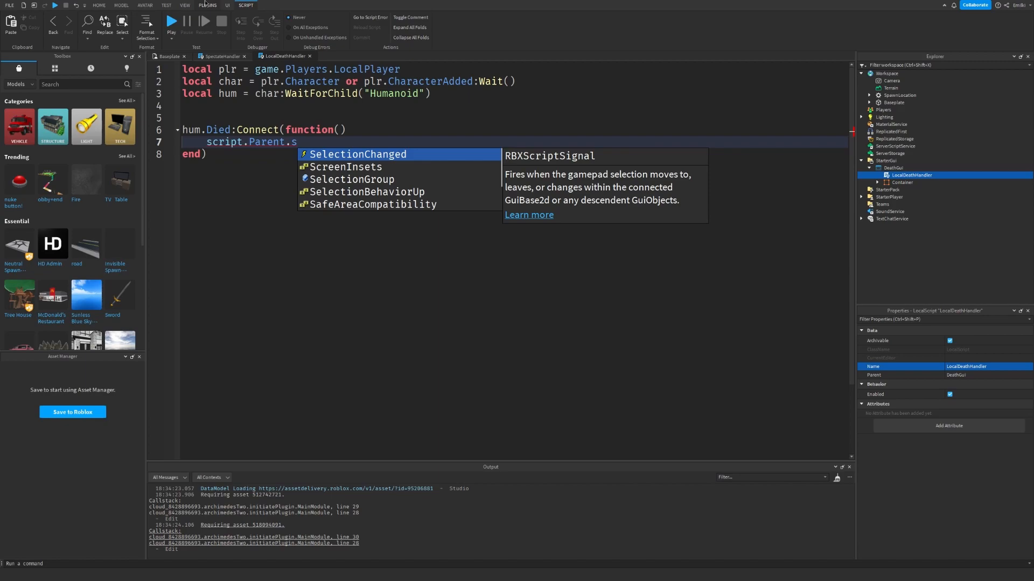
key("BackSpace")
type("C")
key("Tab")
type(".Visible = true")
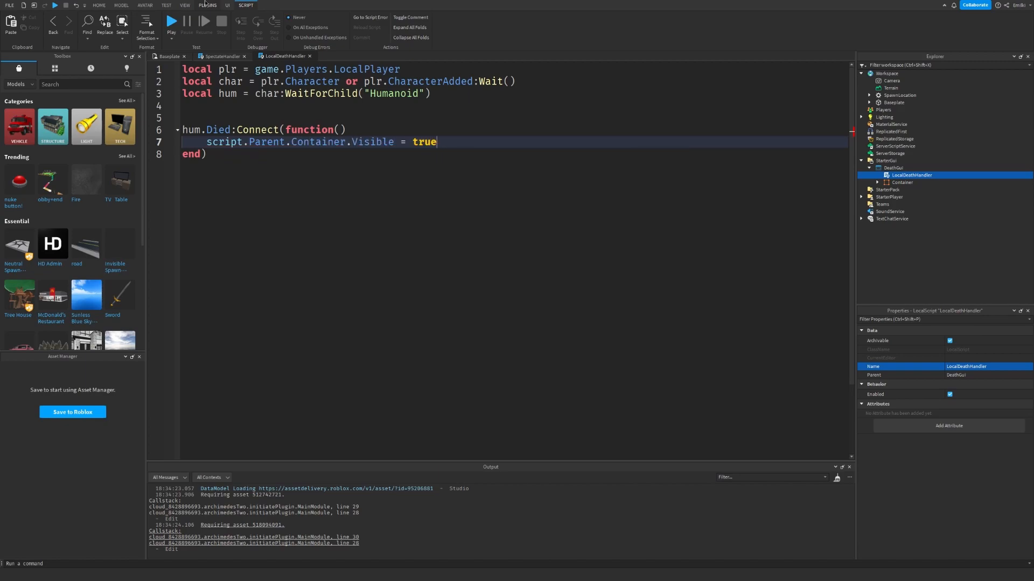
Add script.Parent.LobbyButton.Visible = true below the Container line in the Died function.
key("Return")
type("script.Parent.Lo")
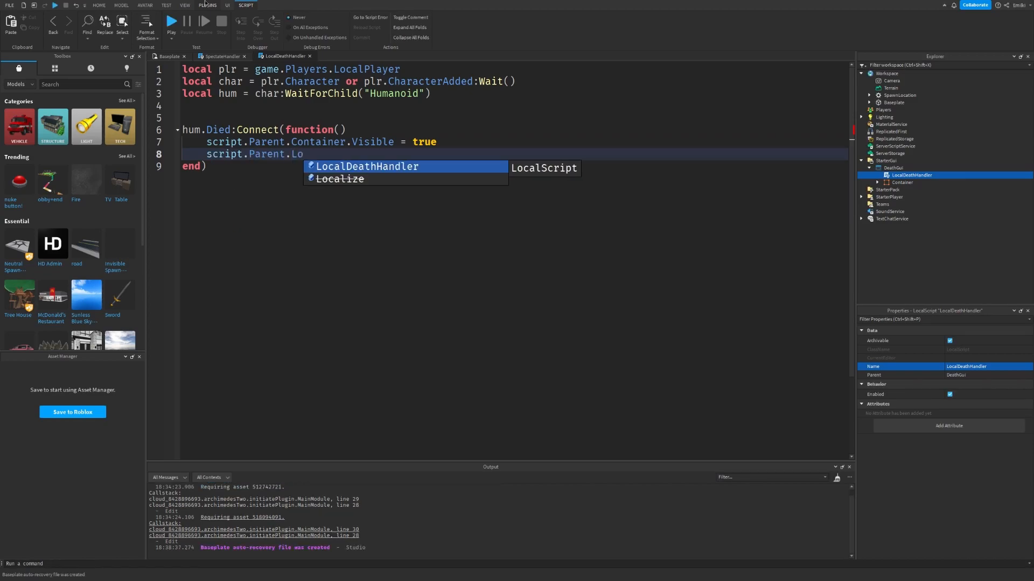
type("bbyButton")
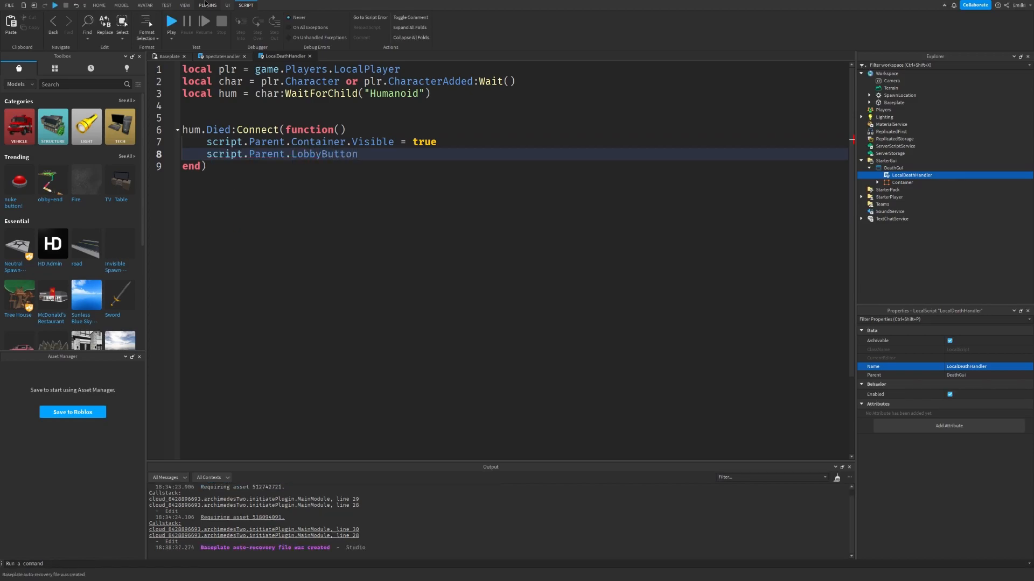
type(".Visibvle")
key("BackSpace")
key("BackSpace")
type("= true")
Return to the Baseplate view and insert a TextButton into DeathGui.
left_click(169, 56)
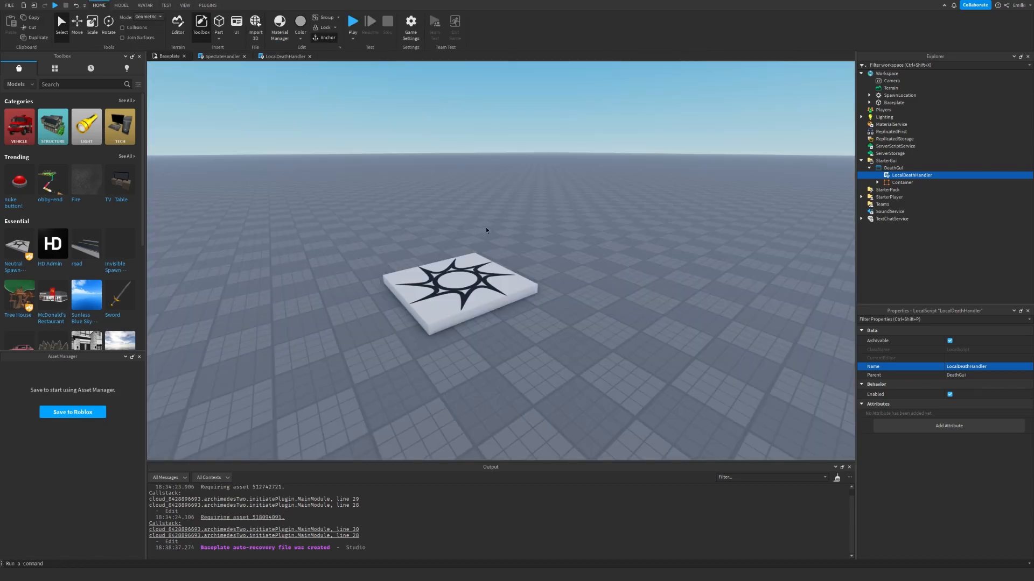
left_click(892, 168)
left_click(908, 167)
type("t")
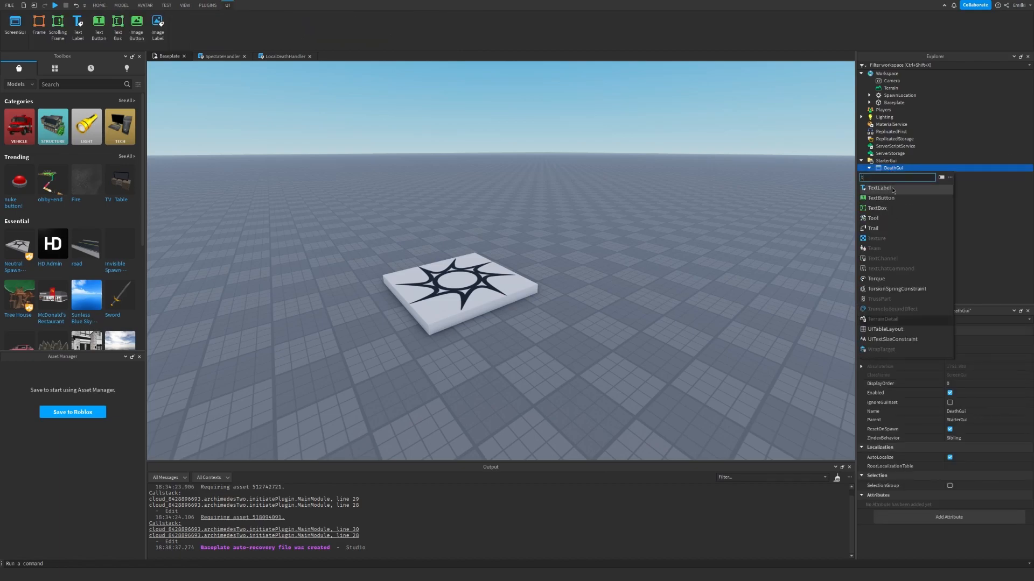
left_click(889, 199)
Set the TextButton's AnchorPoint to 0.5, 1 and its Position to {0.5, 0},{0.75, 0}.
left_click(994, 404)
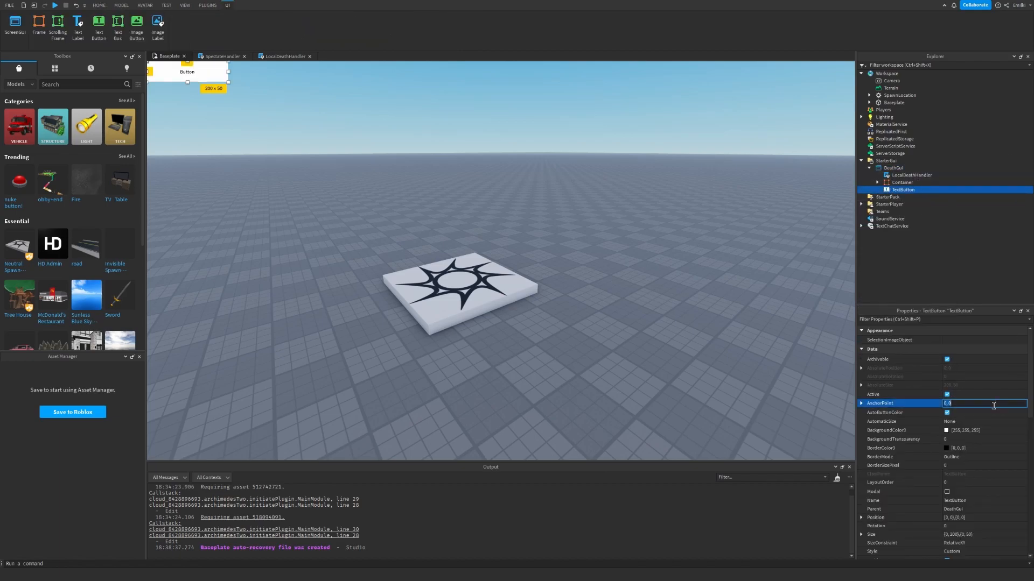
type(".5, 1")
key("Return")
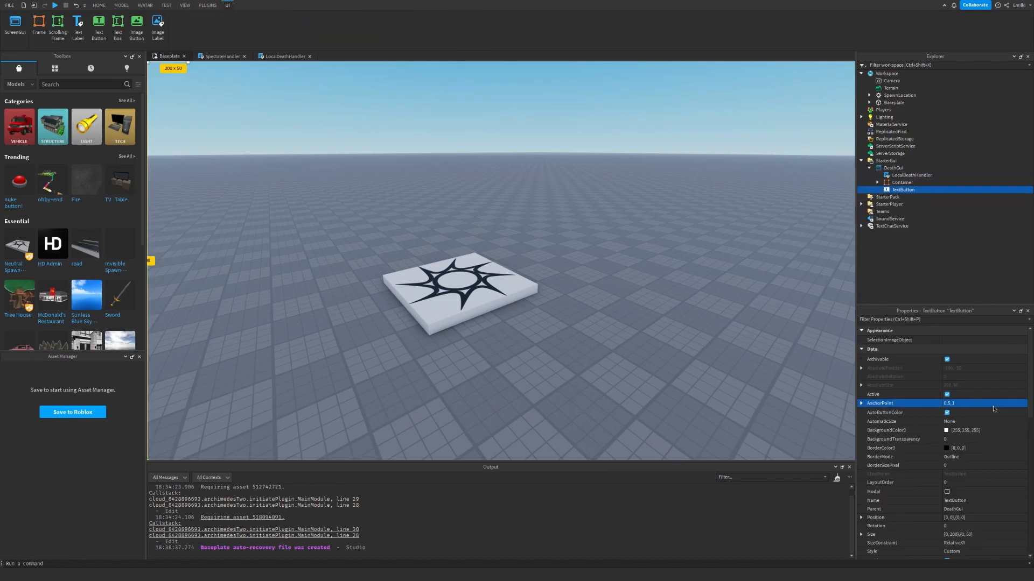
left_click(982, 518)
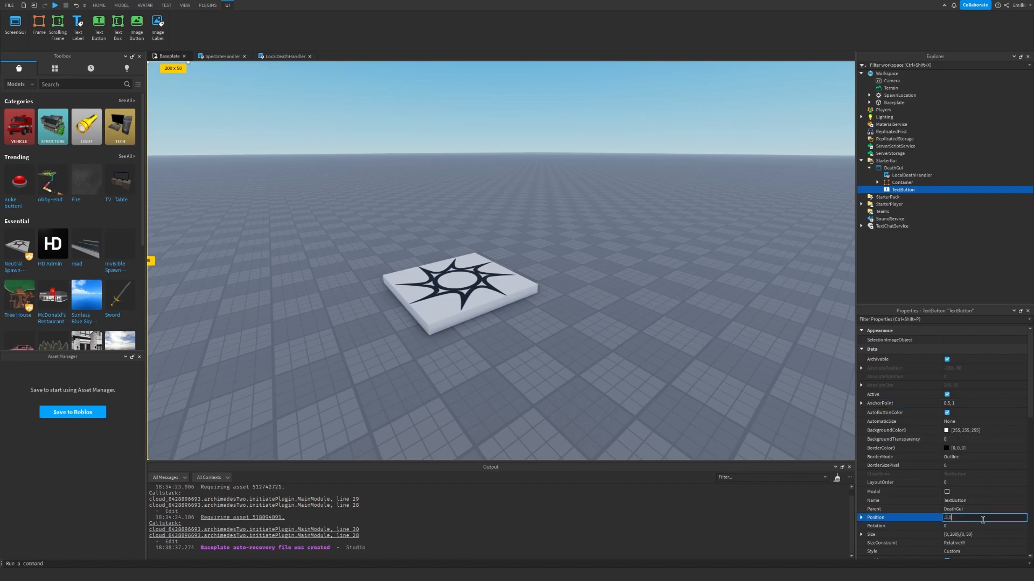
key("Return")
left_click(976, 515)
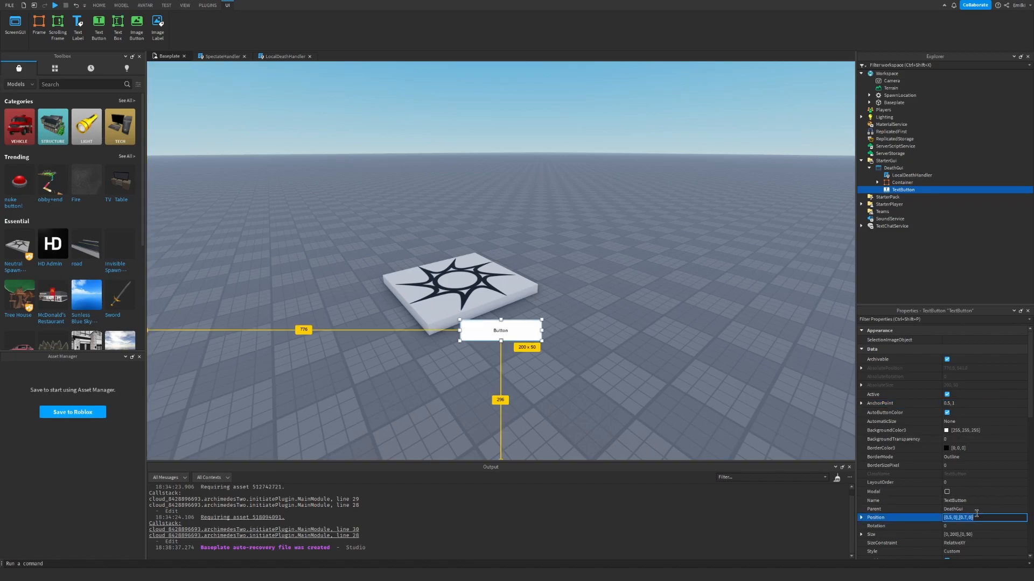
left_click(967, 517)
type("5")
key("Return")
Set the TextButton's Size to {0.125, 0},{0.1, 0}.
left_click(973, 534)
key("BackSpace")
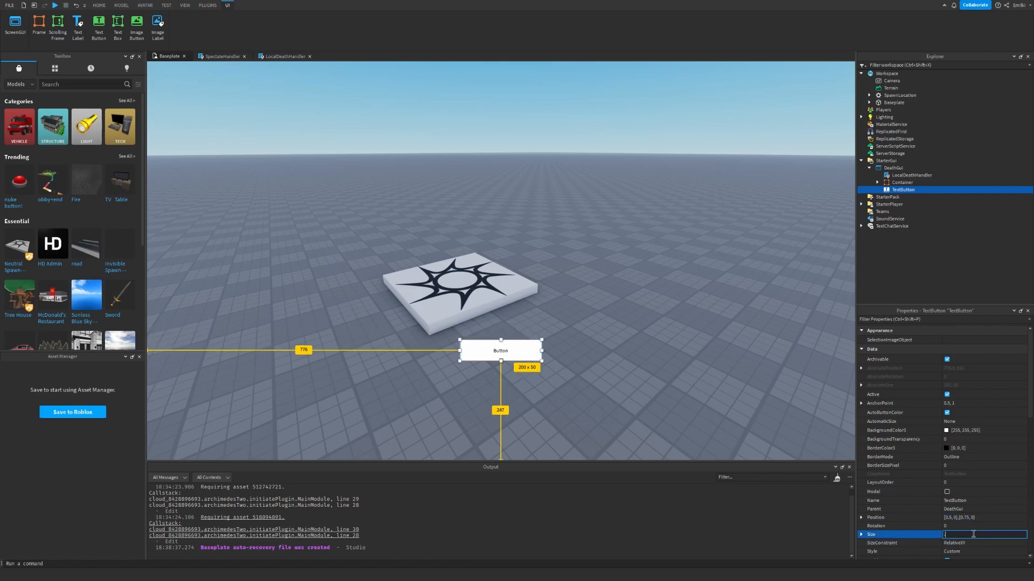
type(".125, 0},{0.1, 0")
key("Return")
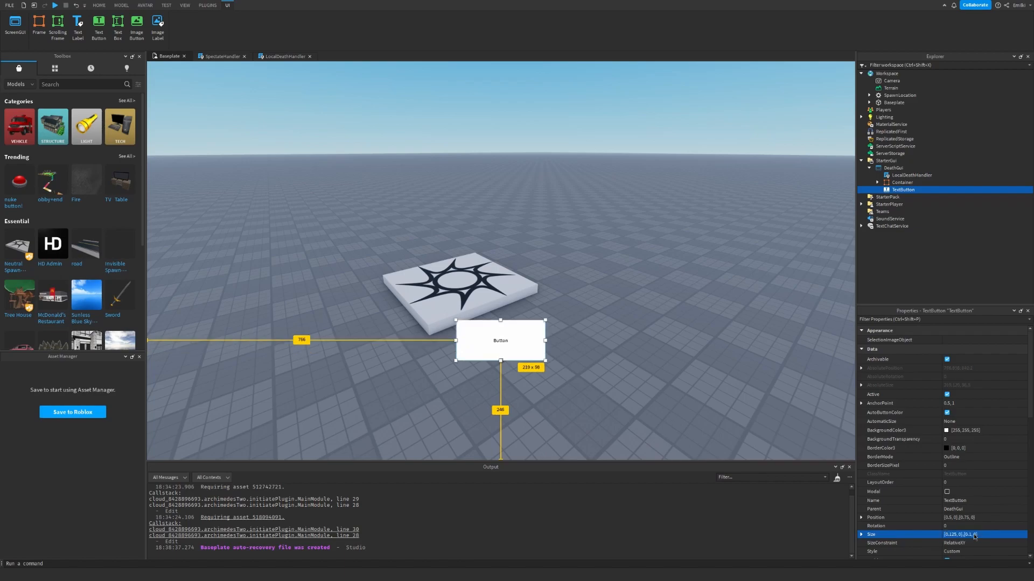
Reduce the TextButton's height by setting the Y scale of its Size to 0.075.
scroll(955, 500, "down", 3)
left_click(861, 428)
left_click(869, 445)
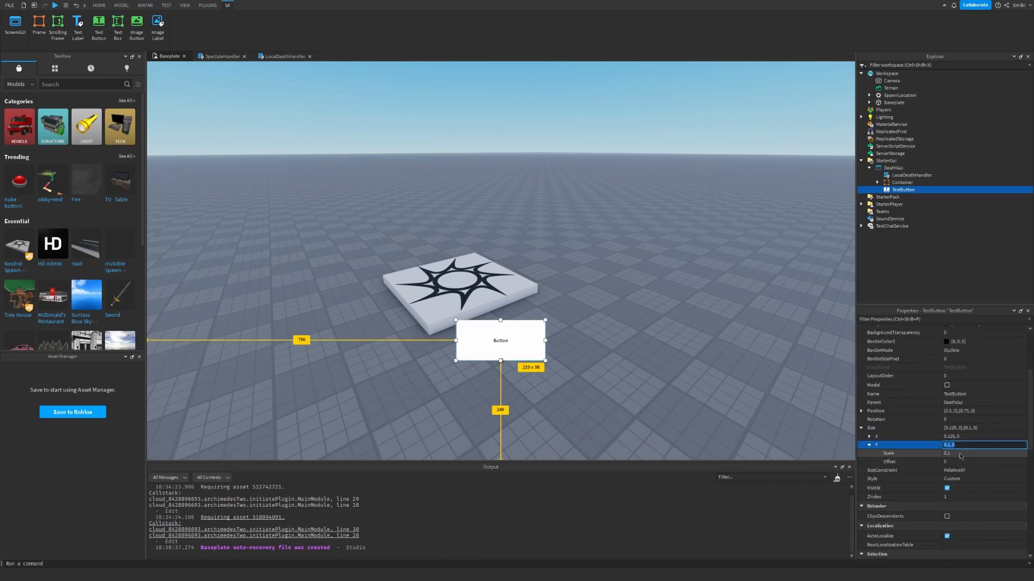
left_click(961, 454)
scroll(964, 455, "up", 1)
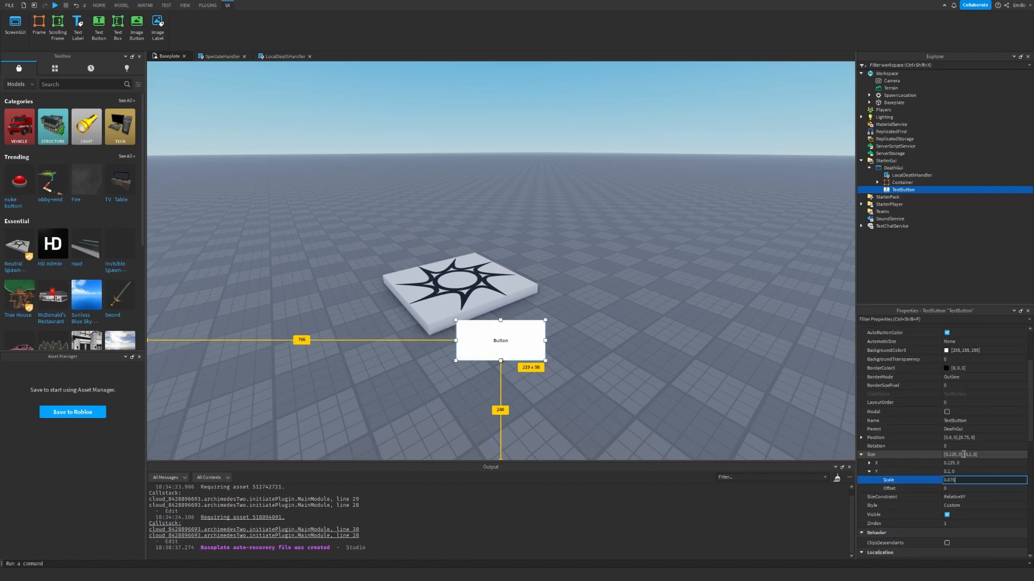
key("Return")
Try a Y scale of 0.05 for the TextButton's Size and restore it to 0.075.
left_click(964, 479)
key("BackSpace")
key("BackSpace")
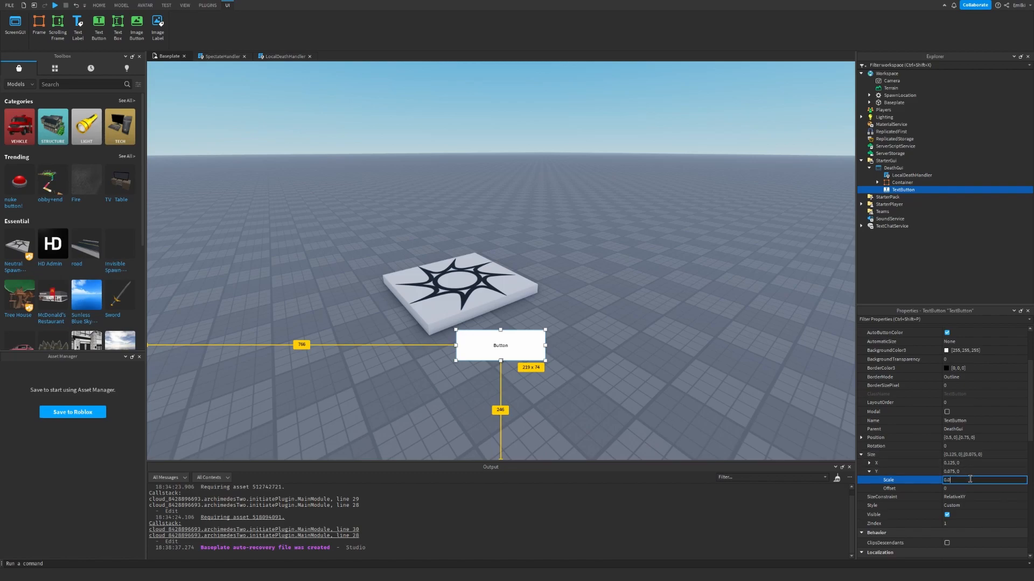
type("5")
key("Return")
left_click(977, 480)
type("75")
key("Return")
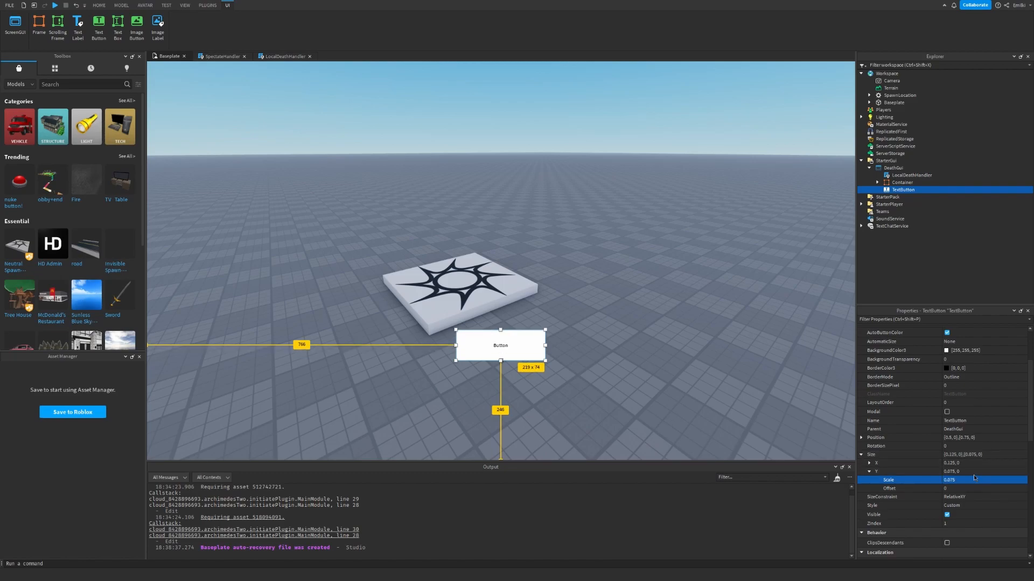
Widen the TextButton by setting the X scale of its Size to 0.15.
scroll(964, 447, "down", 5)
scroll(962, 442, "up", 8)
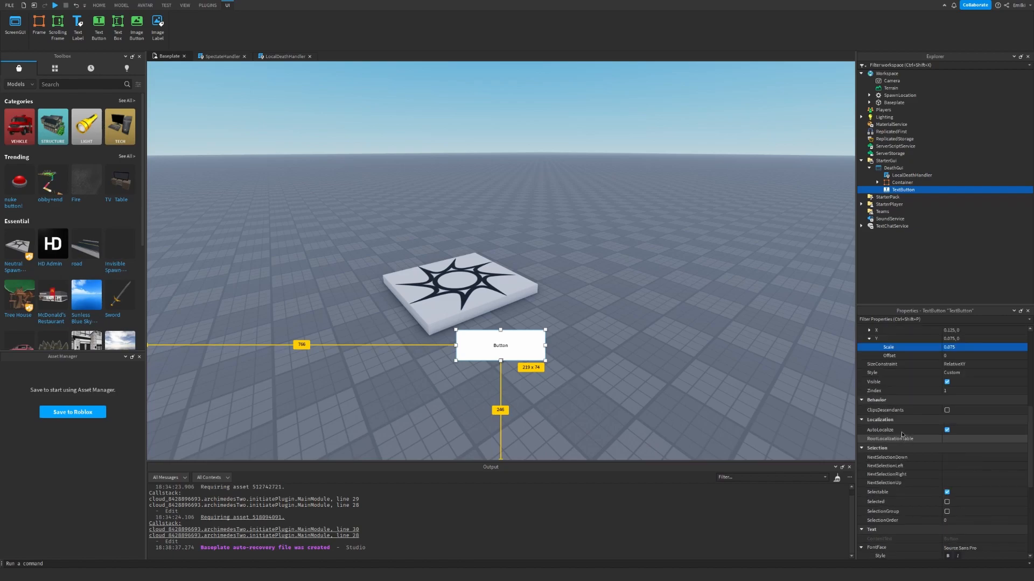
double_click(968, 358)
left_click(970, 366)
key("BackSpace")
key("BackSpace")
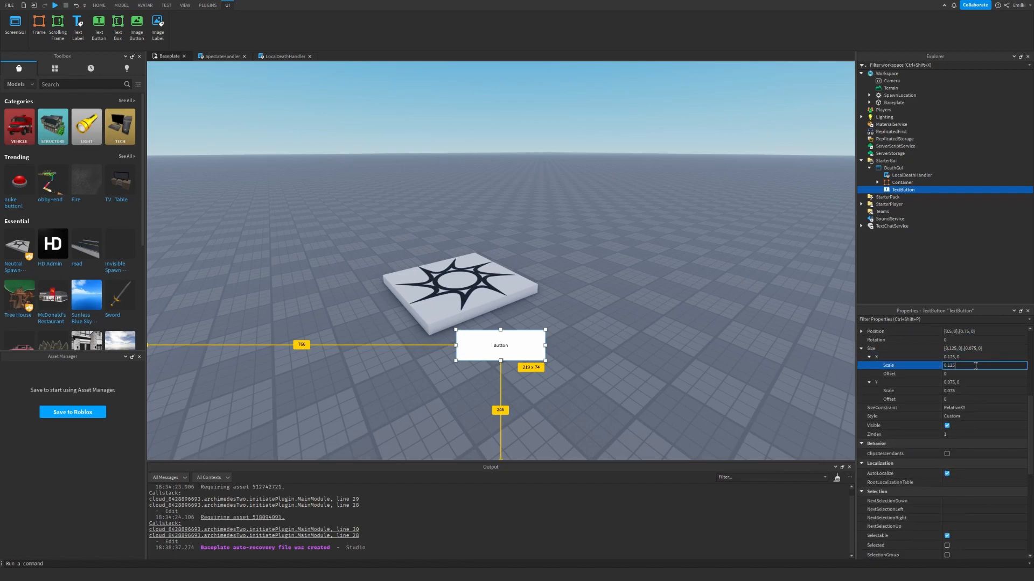
type("5")
key("Return")
Enable TextScaled on the TextButton and change its font to Roboto.
scroll(980, 430, "down", 6)
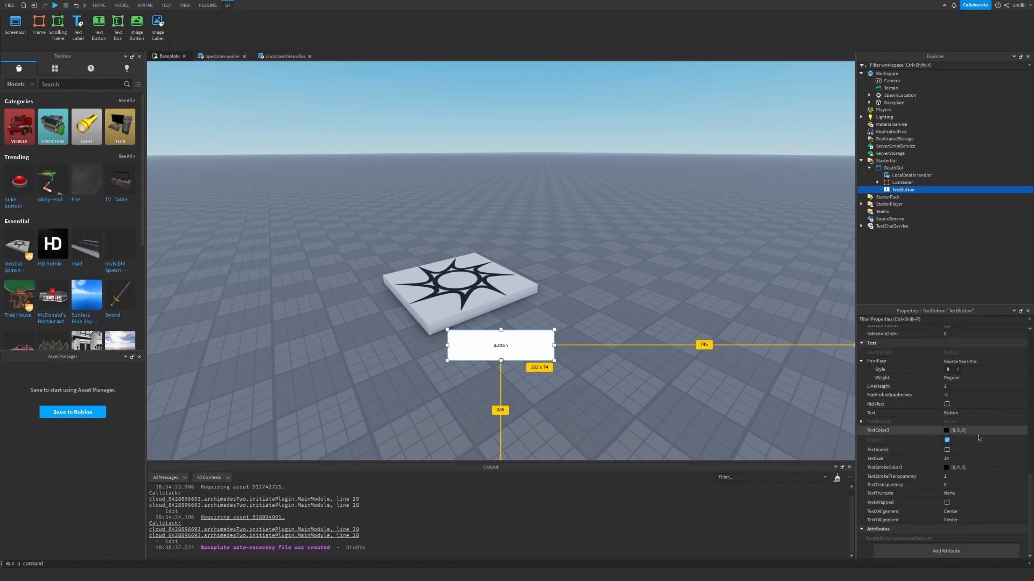
left_click(946, 450)
left_click(969, 361)
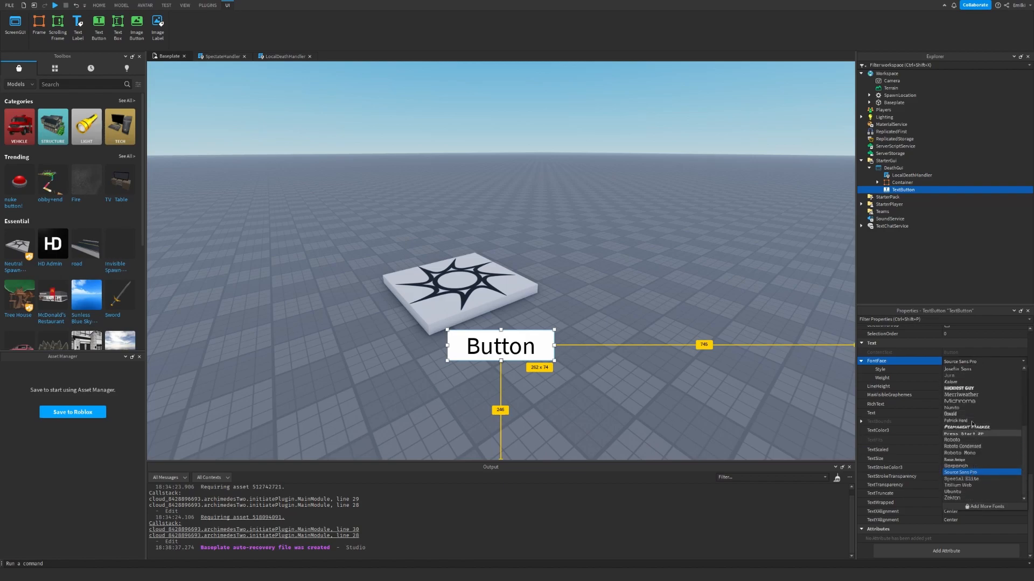
left_click(959, 441)
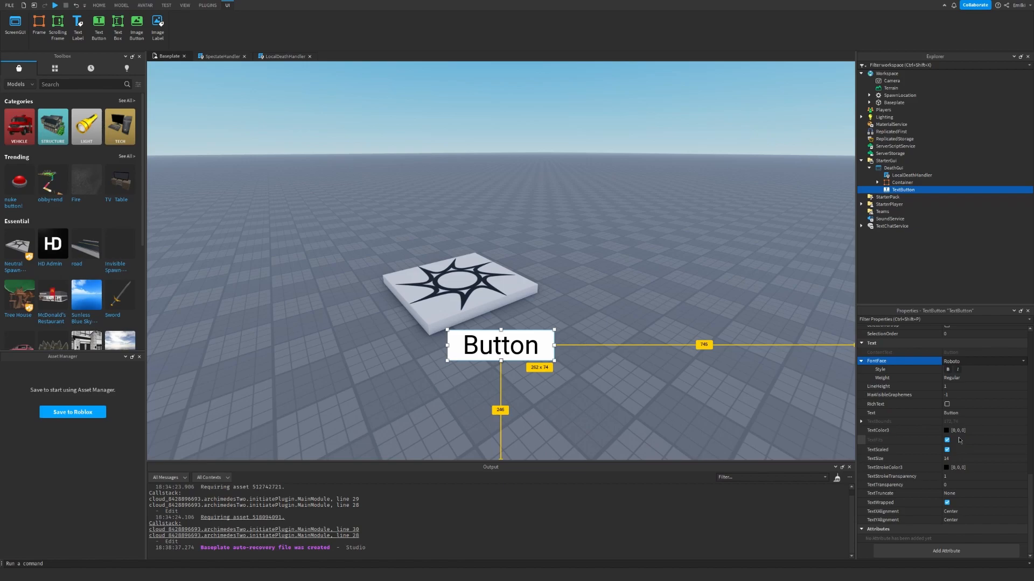
Change the TextButton's displayed text to "Return to Lobby".
left_click(960, 412)
type("Re")
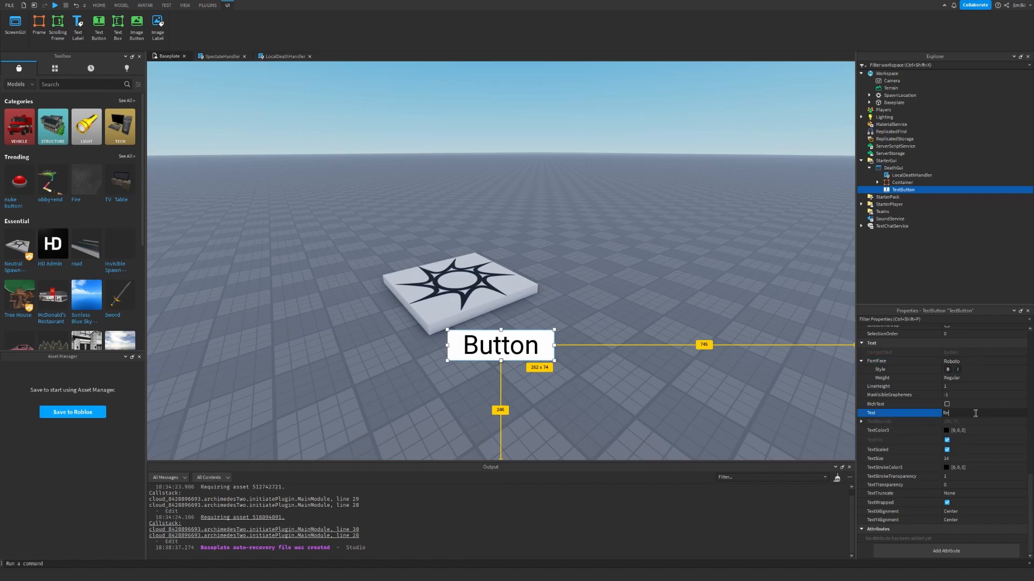
type("turn to Lobby")
key("Return")
Rename the TextButton to LobbyButton.
scroll(977, 458, "up", 10)
left_click(980, 500)
type("LobbyB")
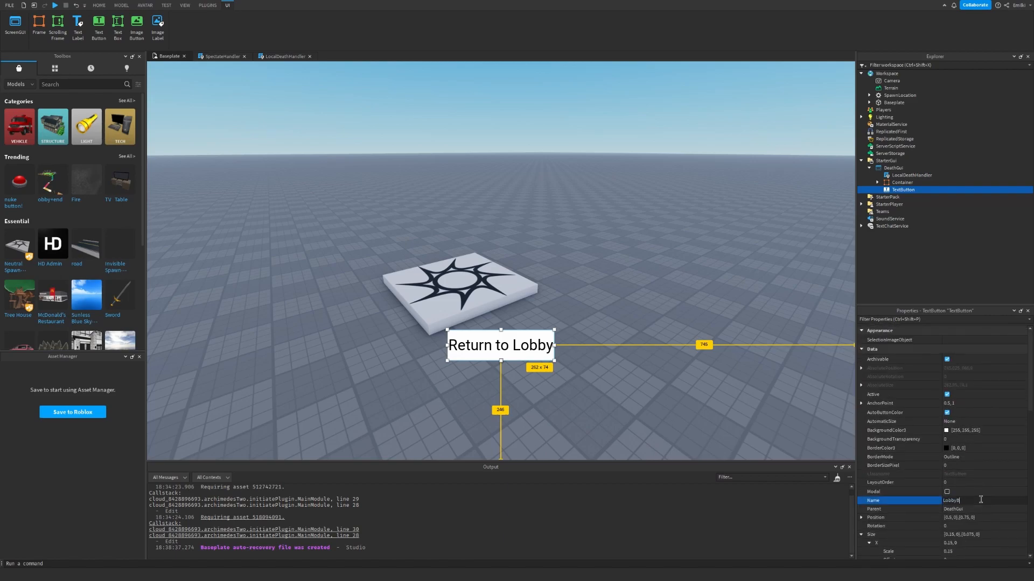
type("utton")
key("Return")
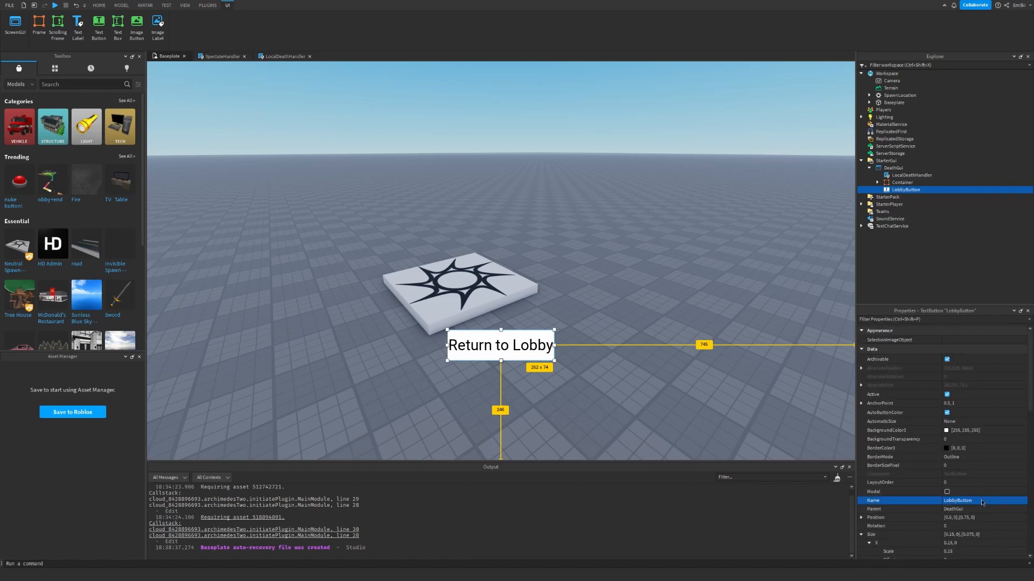
Insert a UIPadding object into LobbyButton.
left_click(925, 191)
type("uipa")
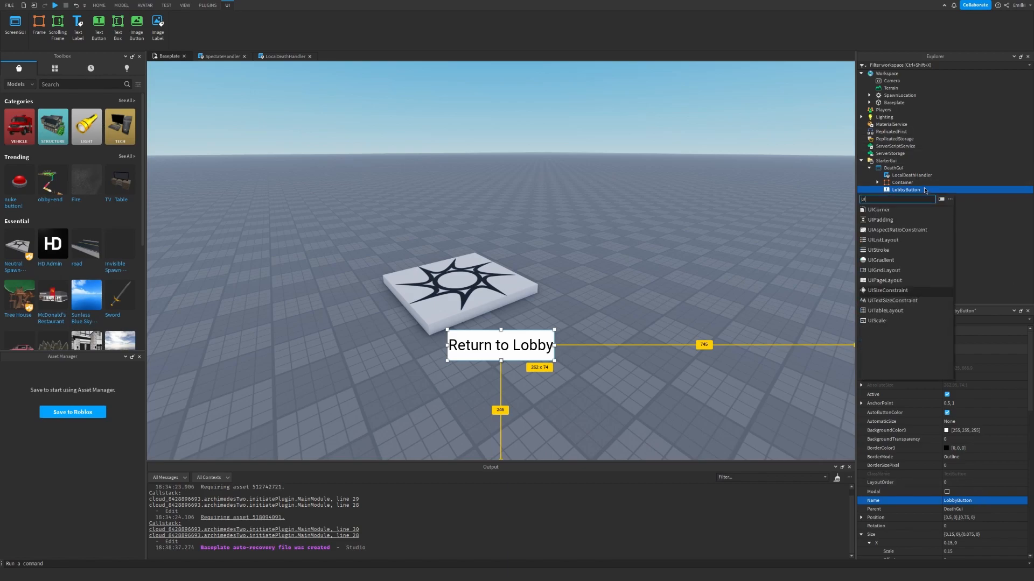
key("Return")
Set the bottom, left, right and top padding of LobbyButton's UIPadding to a scale of 0.1 each.
left_click(861, 411)
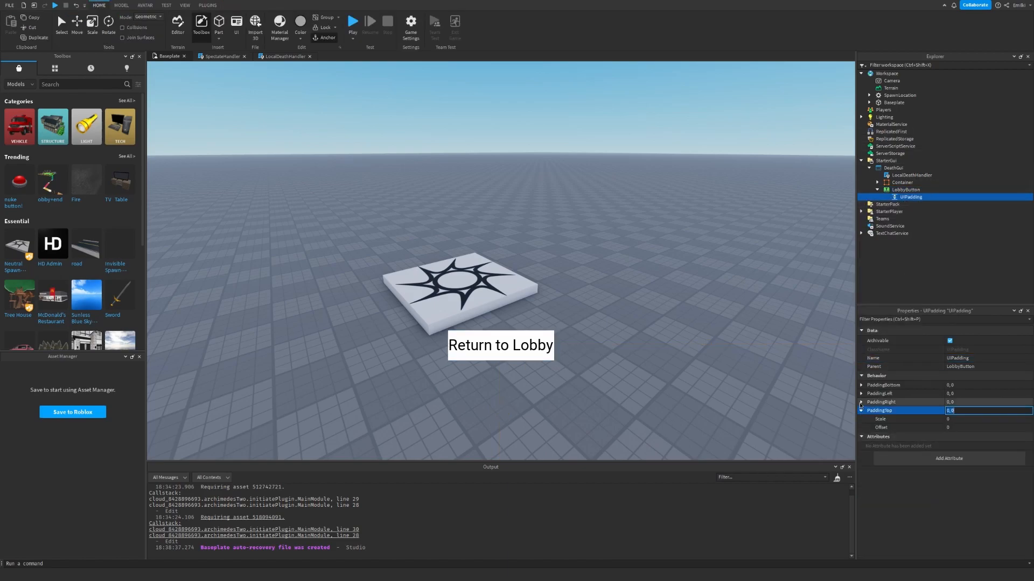
left_click(860, 402)
left_click(861, 394)
left_click(861, 385)
type(".1")
key("Return")
type("0.1")
left_click(959, 463)
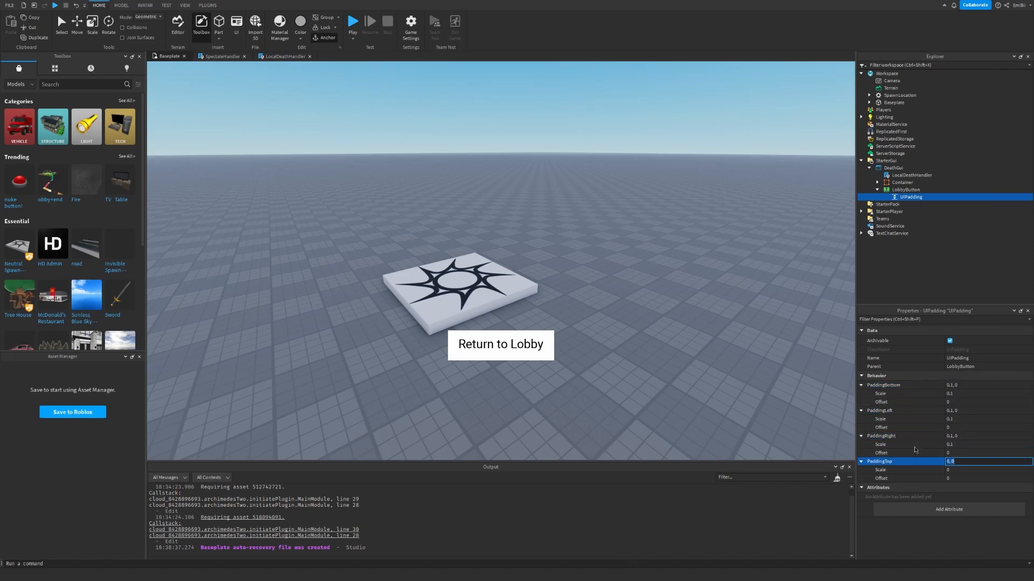
type("0.1")
left_click(732, 377)
key("d")
mouse_move(731, 375)
right_mouse_down()
mouse_move(722, 345)
mouse_move(731, 376)
right_mouse_up()
key("d")
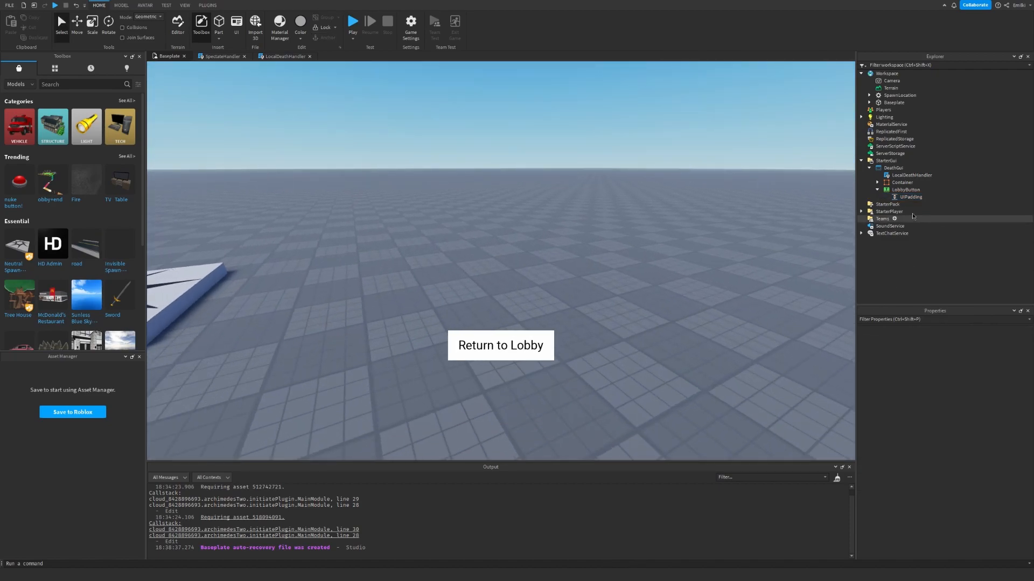
Copy the BackgroundColor3 value from LastButton in Container and apply it to LobbyButton.
left_click(878, 183)
left_click(911, 205)
left_click(991, 430)
key("ctrl+c")
left_click(829, 233)
left_click(906, 227)
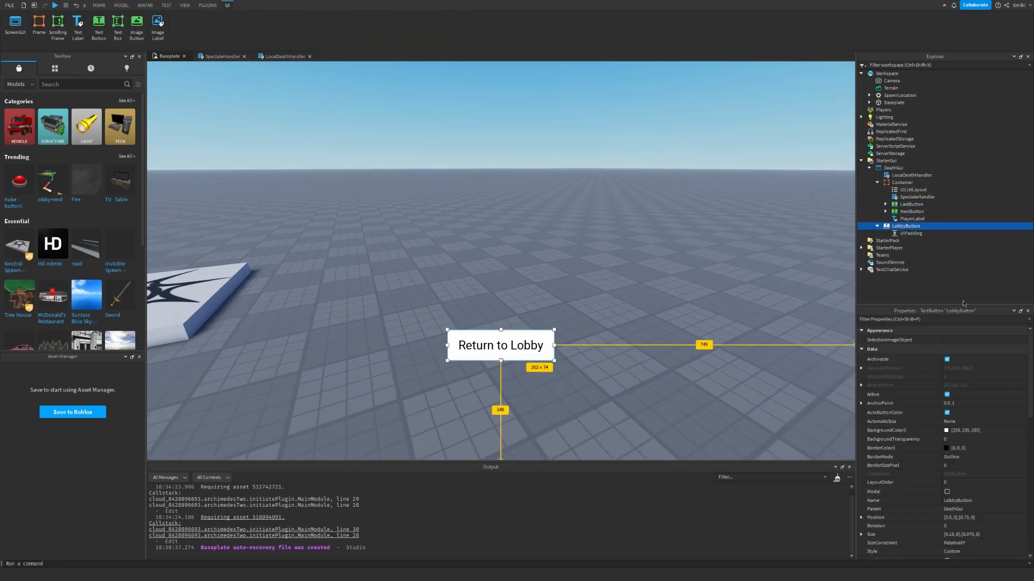
left_click(984, 430)
key("ctrl+v")
key("Return")
Set LobbyButton's TextColor3 to white (255, 255, 255).
scroll(989, 427, "down", 5)
left_click(946, 430)
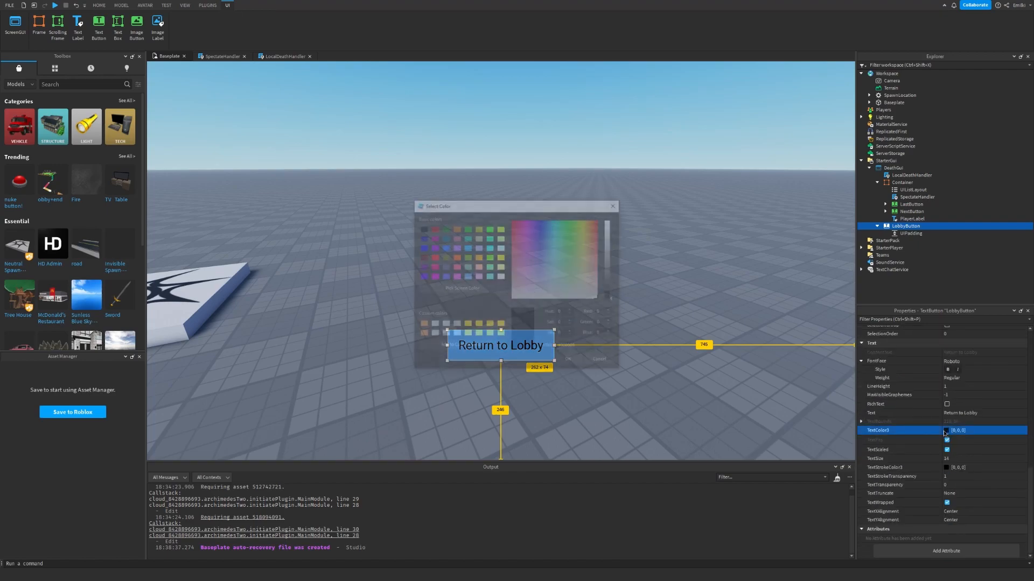
left_click(568, 362)
Set the font weight of LobbyButton's text to Bold and deselect the button.
left_click(964, 377)
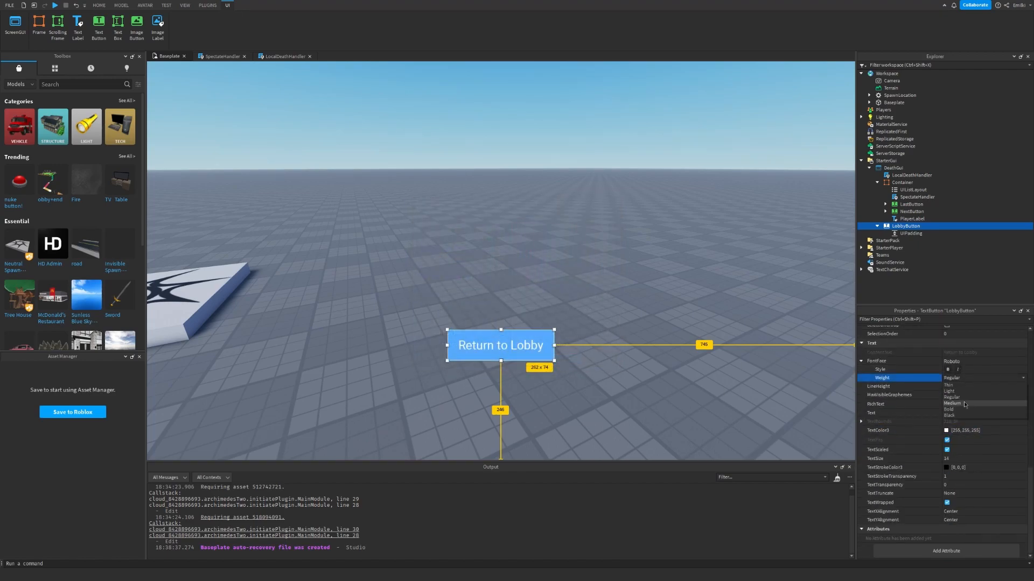
left_click(964, 404)
left_click(973, 378)
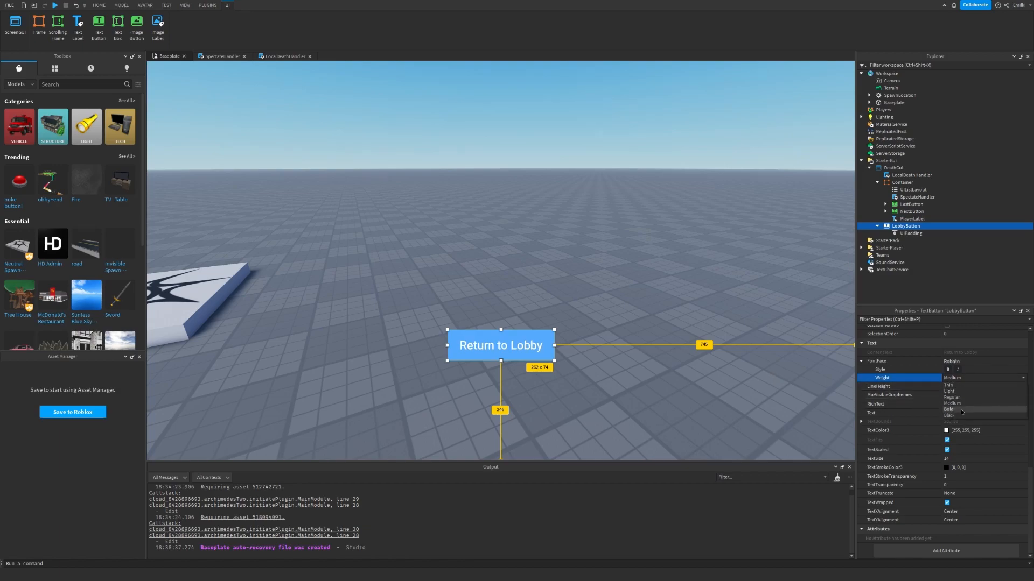
left_click(969, 413)
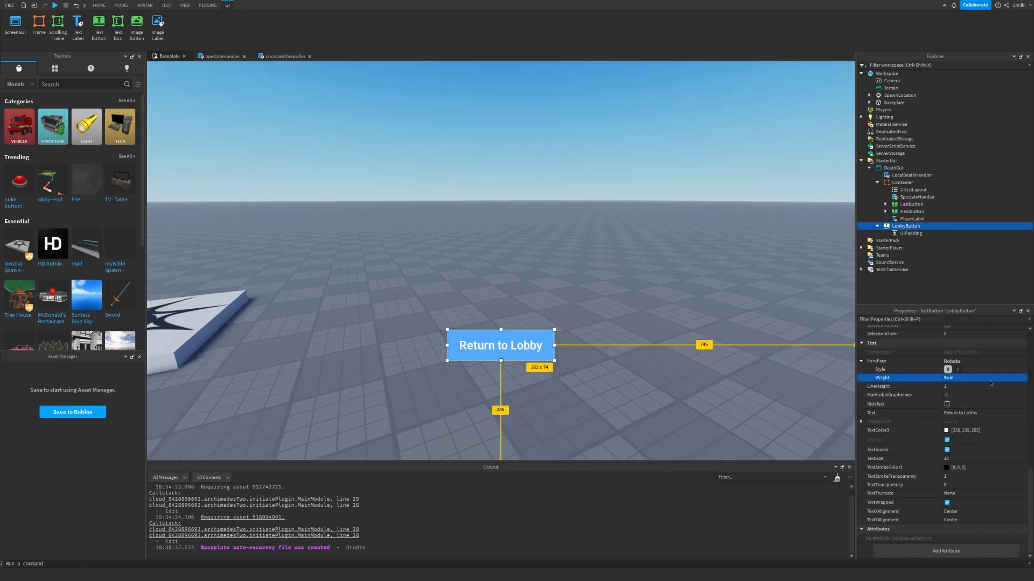
left_click(784, 346)
right_click_drag(771, 338, 772, 338)
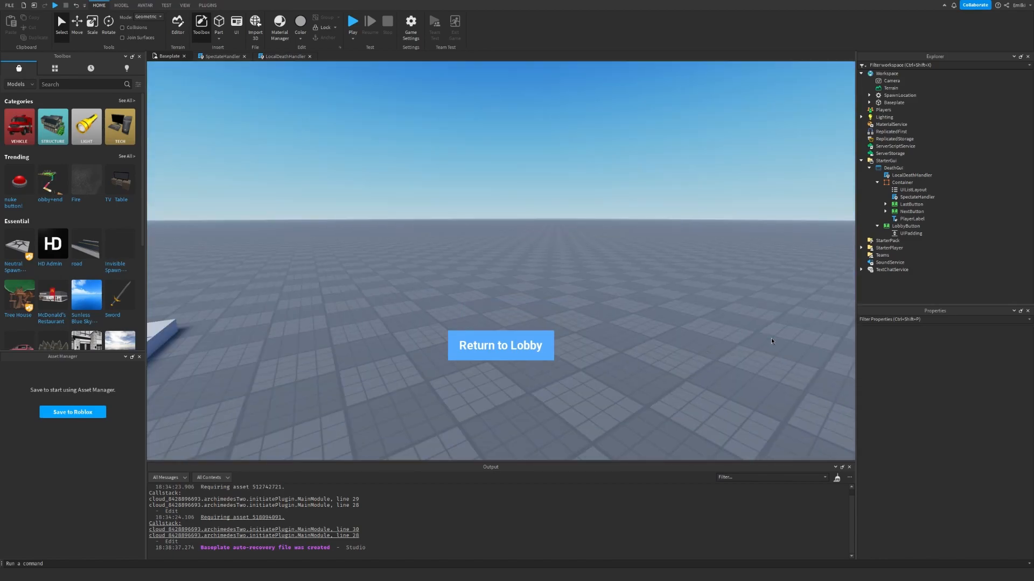
left_click(877, 182)
right_click_drag(768, 211, 768, 214)
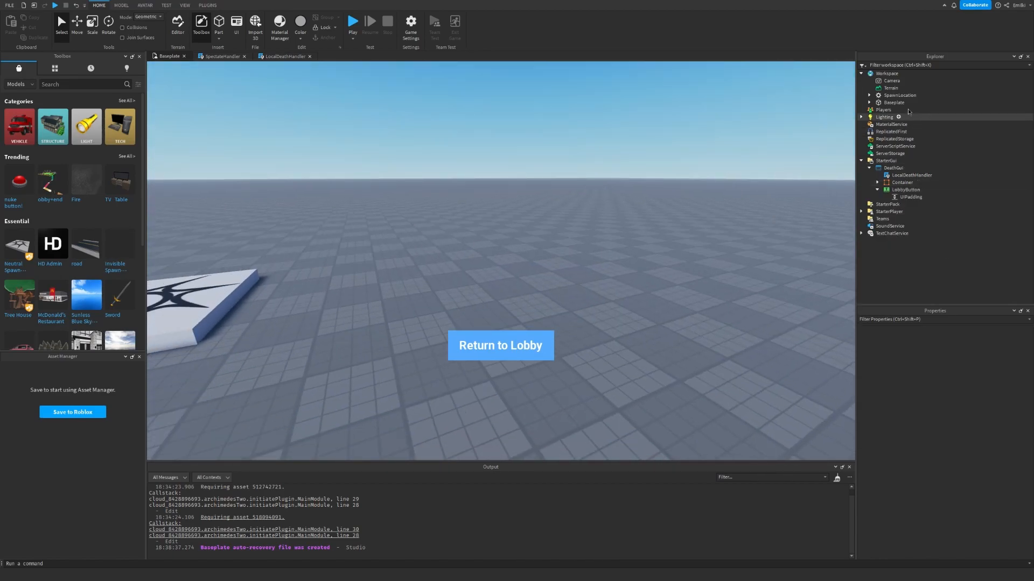
left_click(881, 110)
left_click(976, 420)
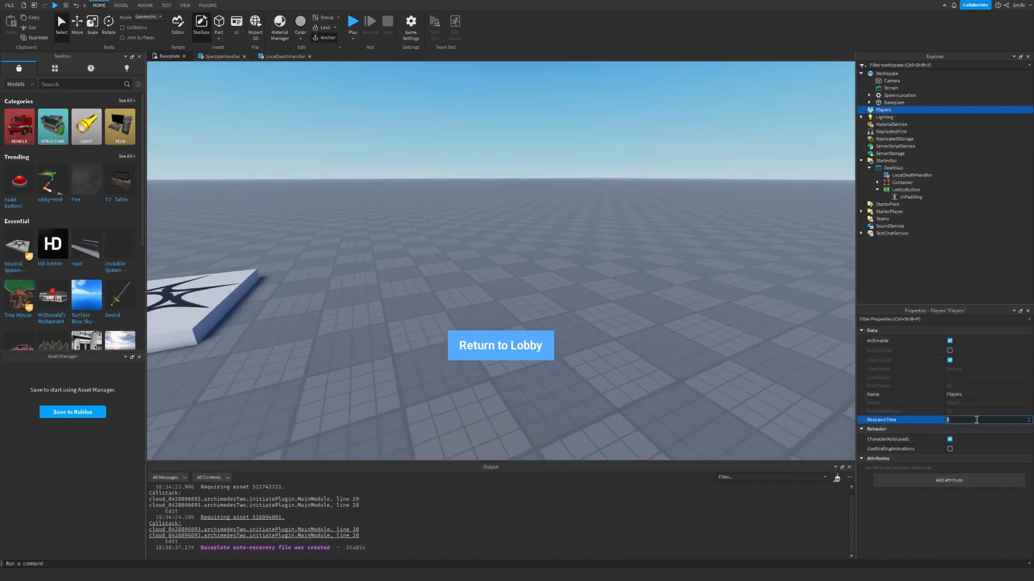
type("999999999999999999")
key("Return")
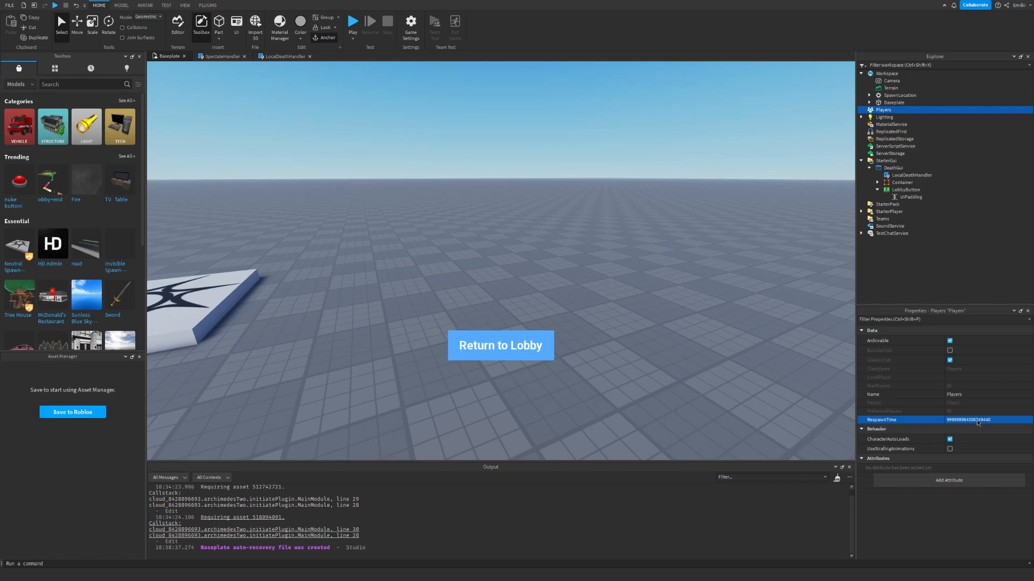
left_click(568, 284)
right_click_drag(568, 284, 577, 288)
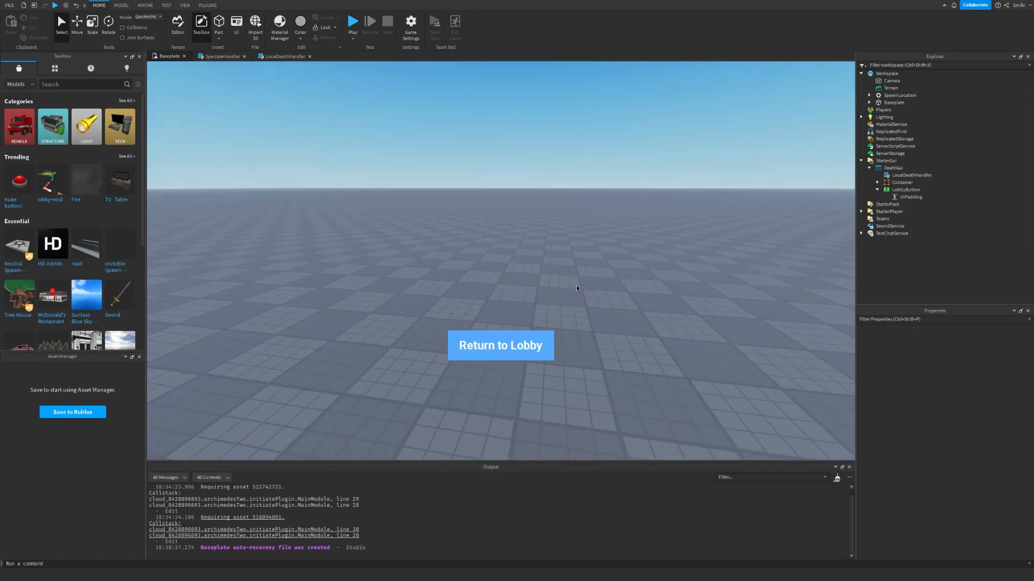
In LocalDeathHandler, below the Died handler, add script.Parent.LobbyButton.MouseButton1Click:Connect(function() with its closing end.
double_click(911, 175)
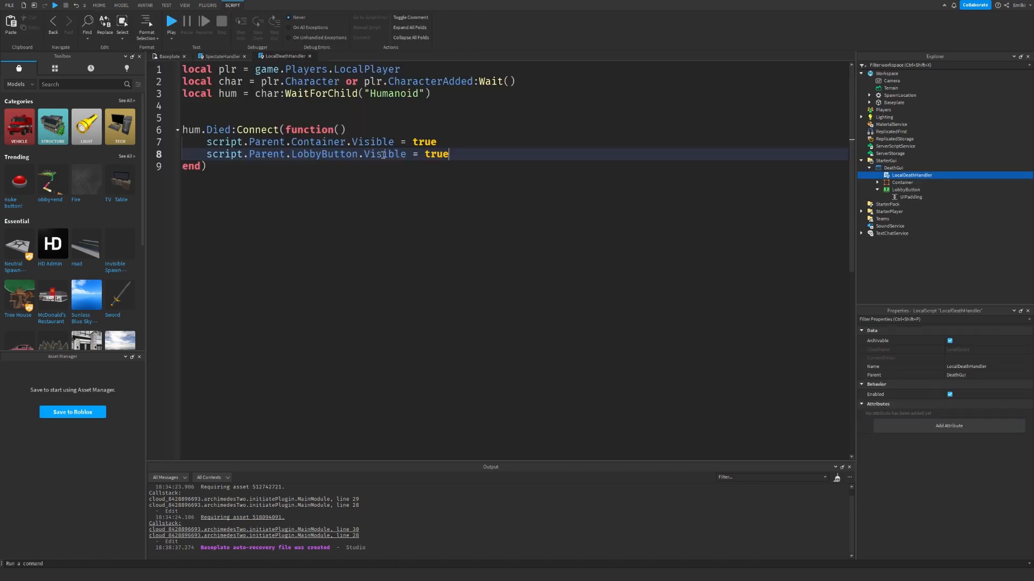
left_click(182, 57)
double_click(911, 175)
left_click(368, 178)
key("Return")
key("Return")
type("script.P")
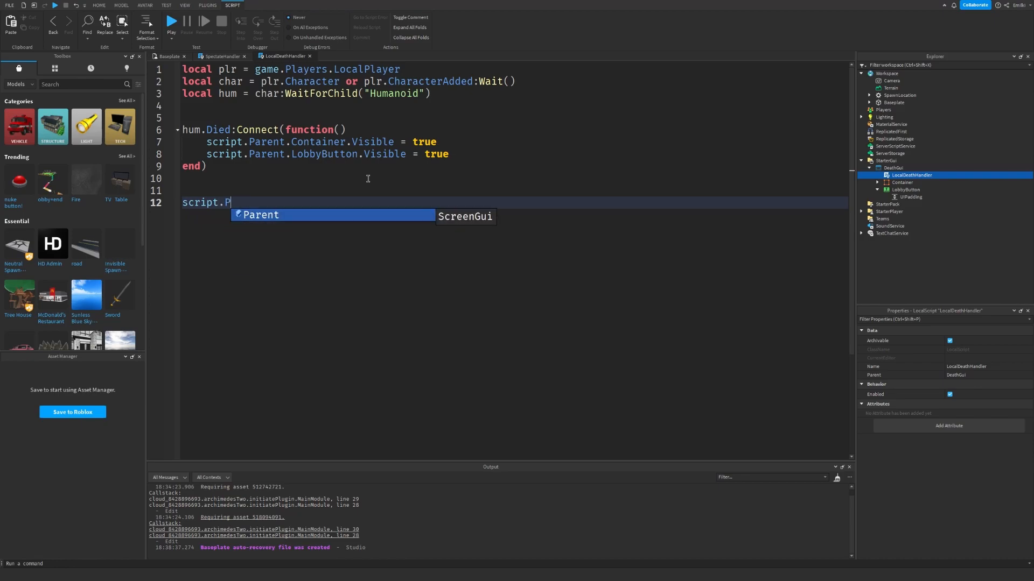
type("arent.LobbyButton.c")
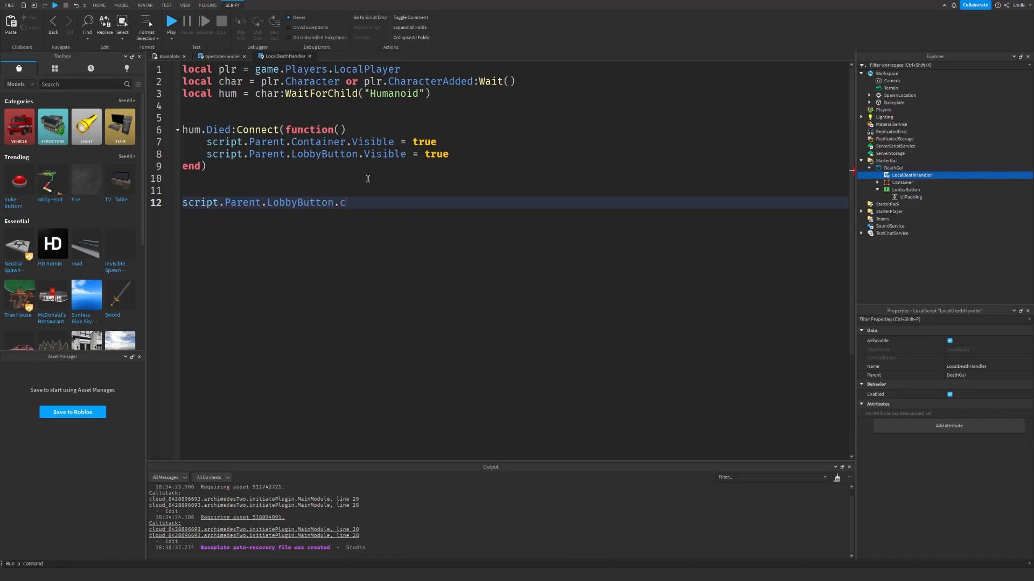
key("BackSpace")
type("MouseButton1Click:")
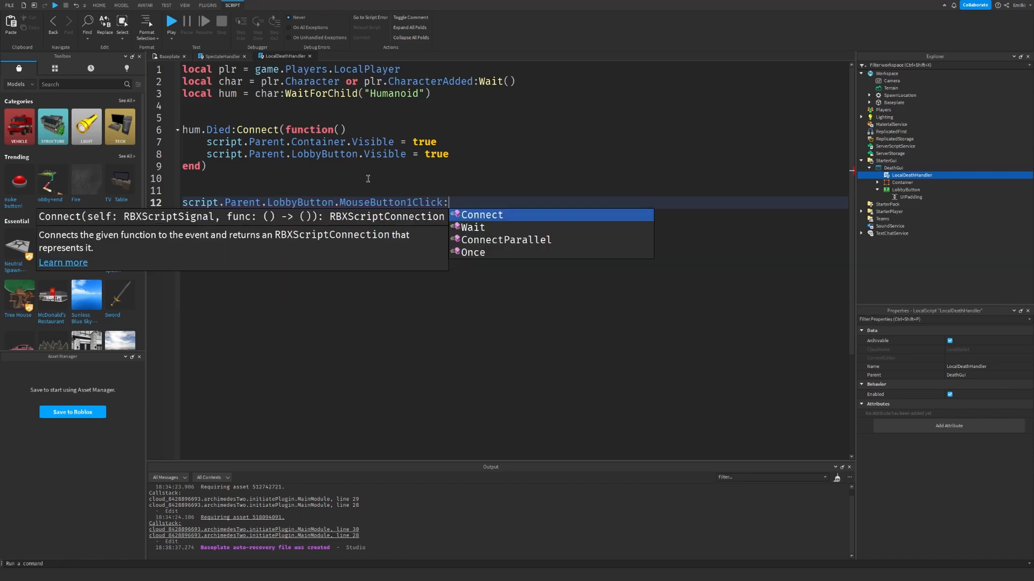
type("Connect(function()")
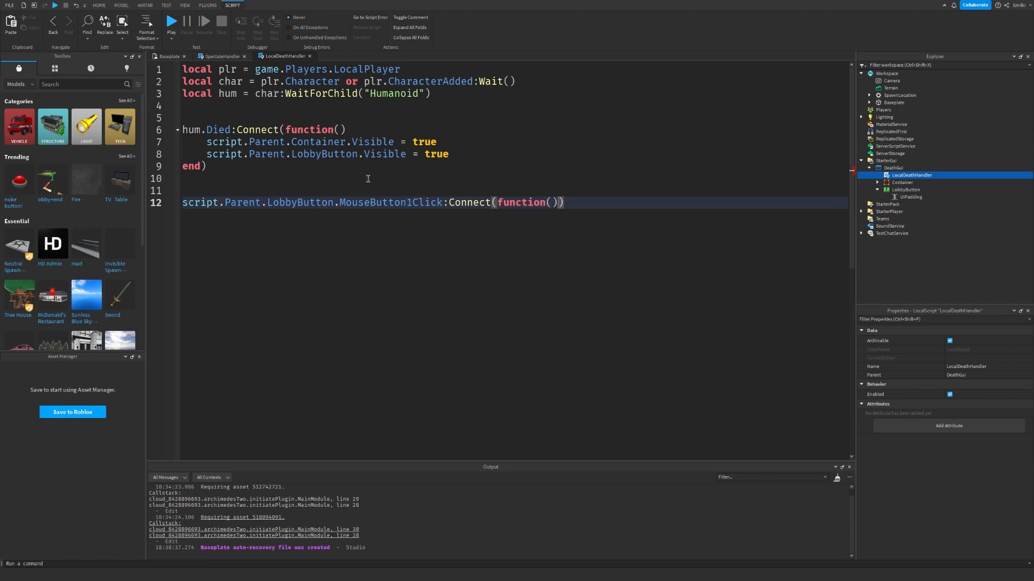
key("Return")
Inside the LobbyButton click function, write game:GetService("TeleportService"):Teleport(0, plr).
type("game:GetService(\"tel")
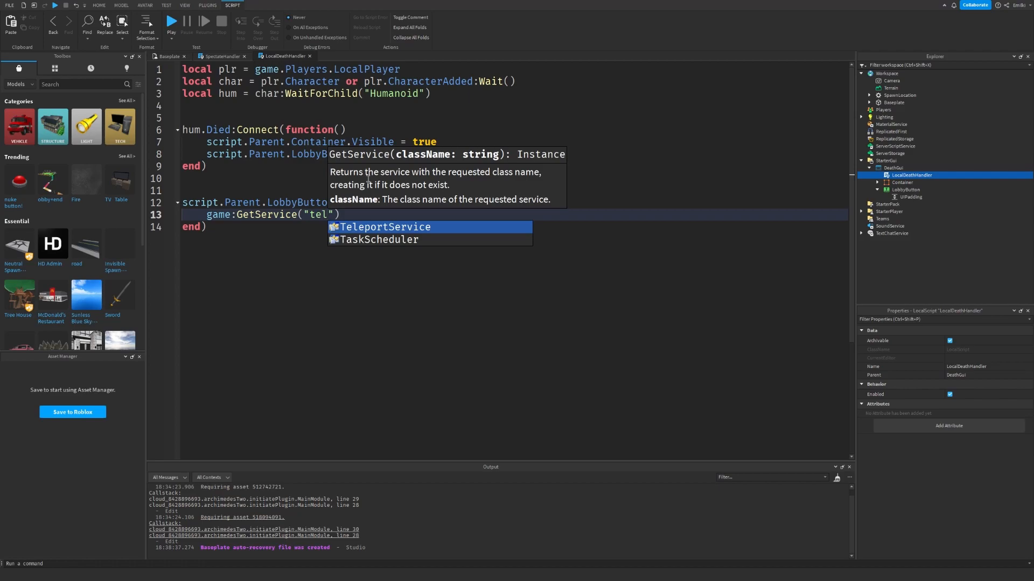
key("Tab")
type("):tee")
key("Tab")
type("(")
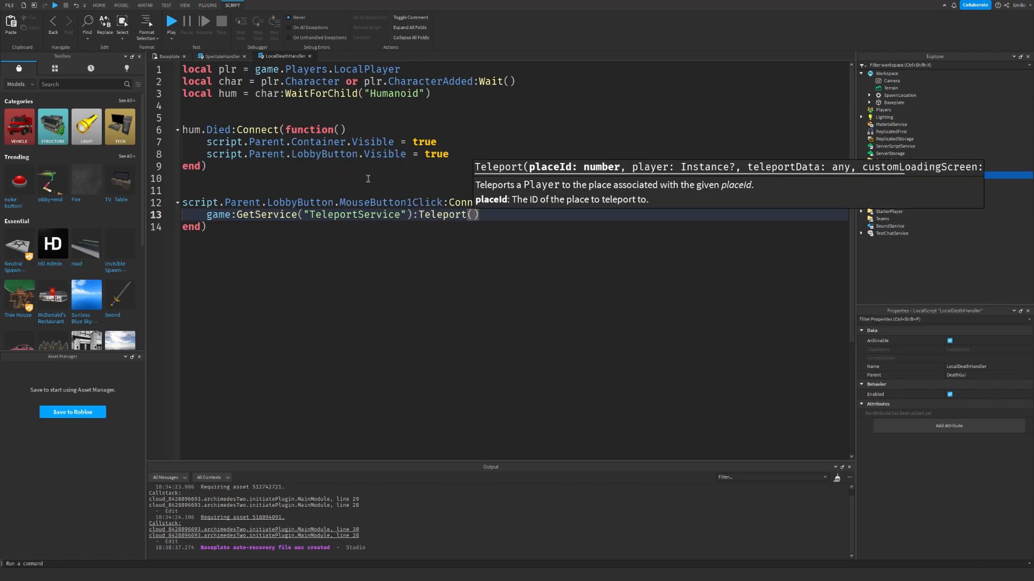
type("0, plr.")
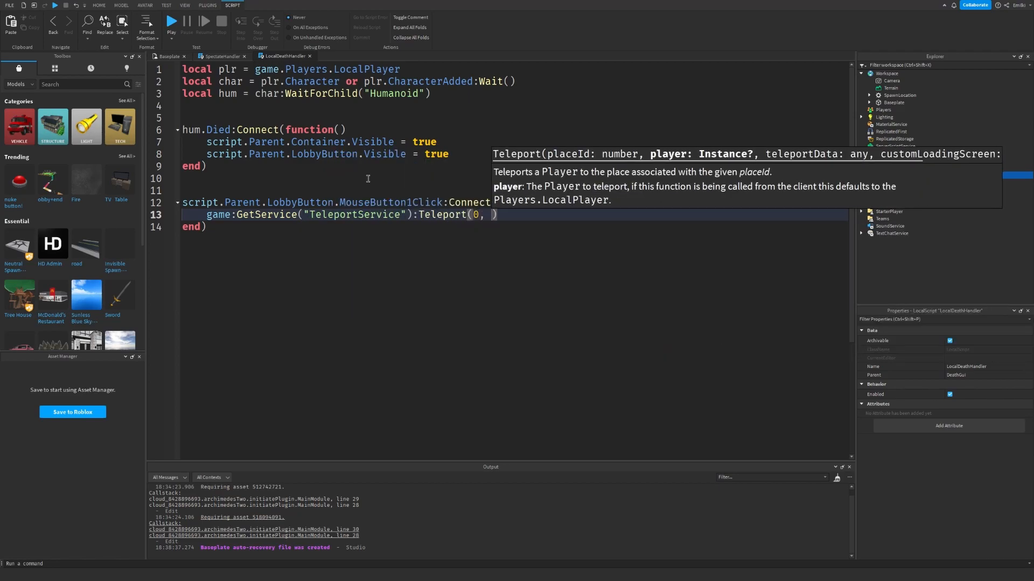
key("BackSpace")
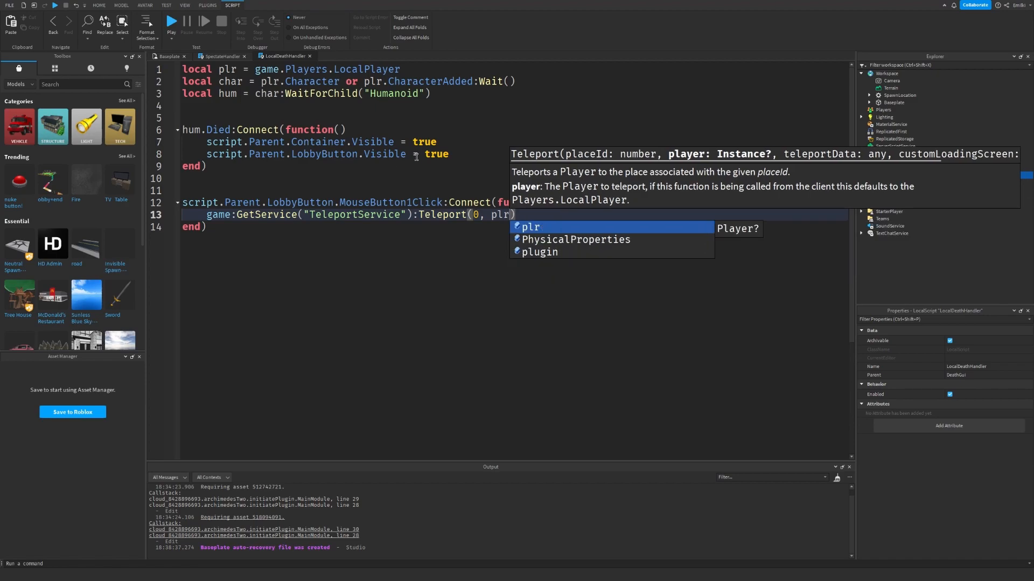
left_click(433, 223)
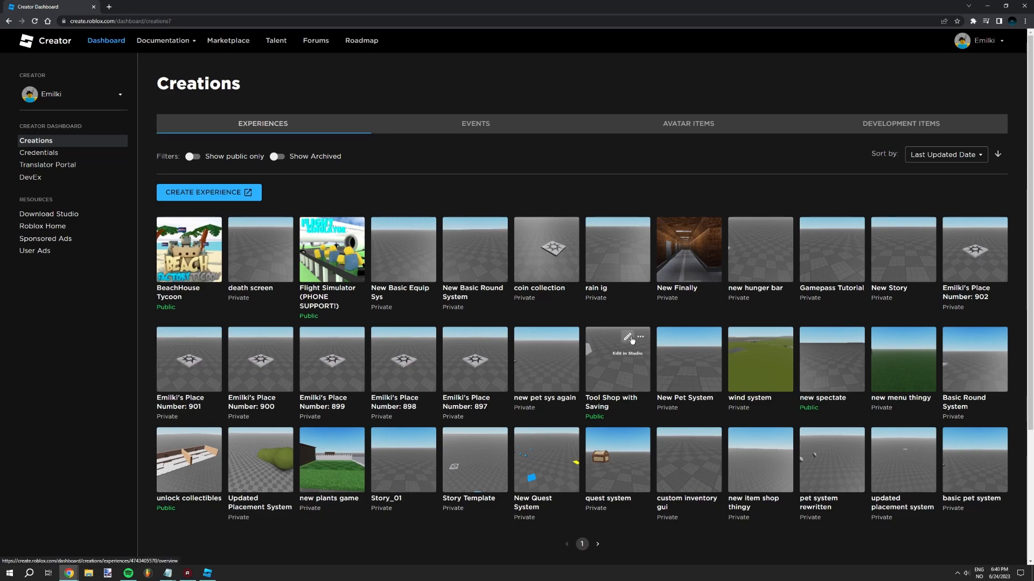
On the Creator Dashboard in the browser, copy the start place ID of the New Finally experience and return to Roblox Studio.
scroll(631, 339, "down", 1)
scroll(627, 342, "up", 1)
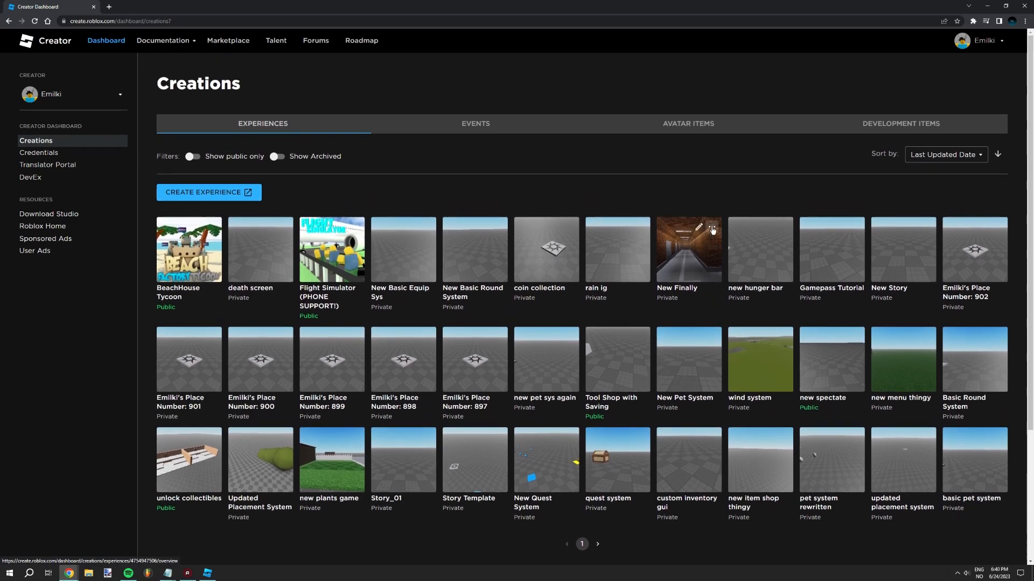
left_click(712, 228)
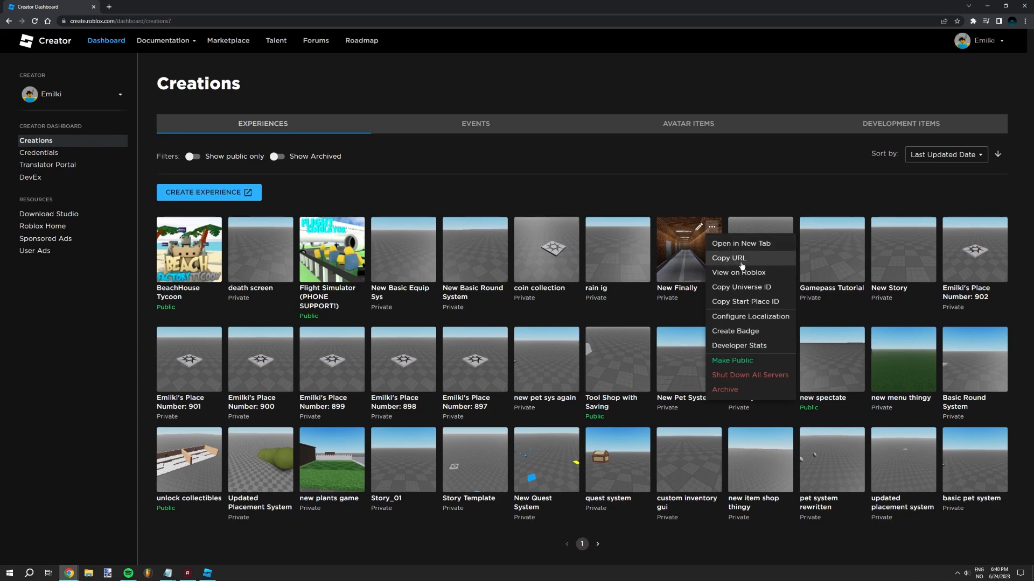
left_click(743, 304)
left_click(984, 6)
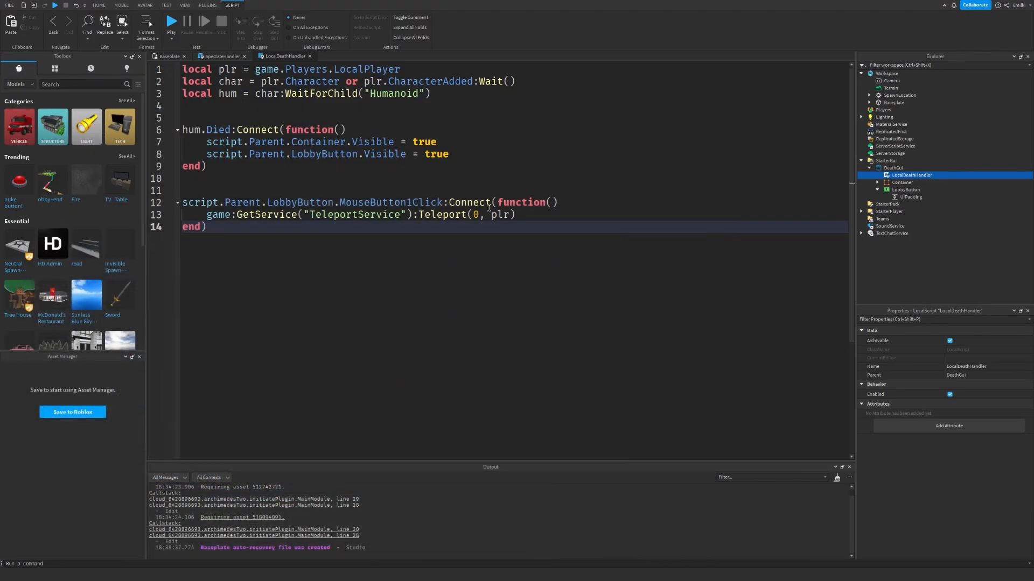
left_click(475, 216)
key("Delete")
key("ctrl+v")
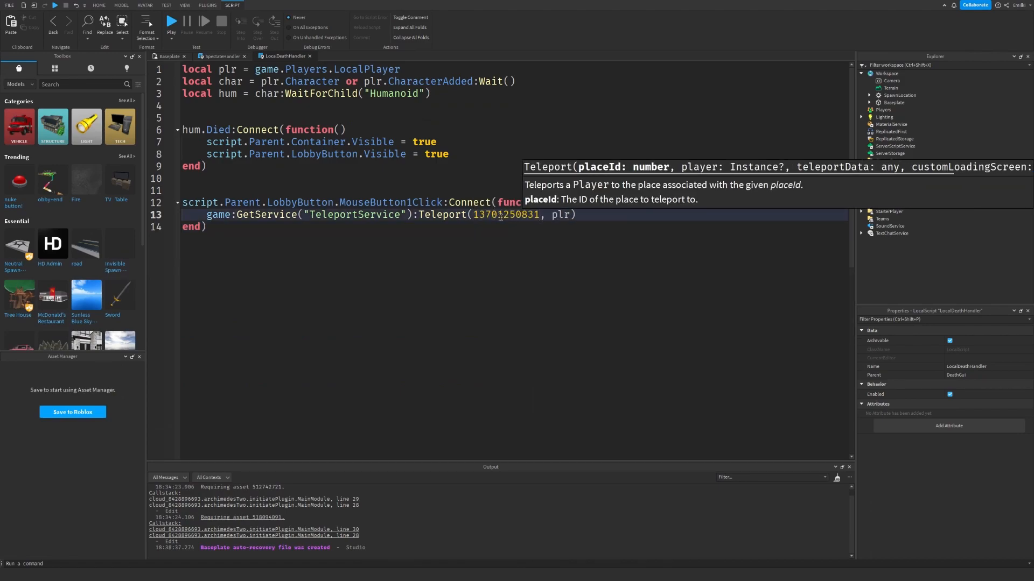
left_click(498, 240)
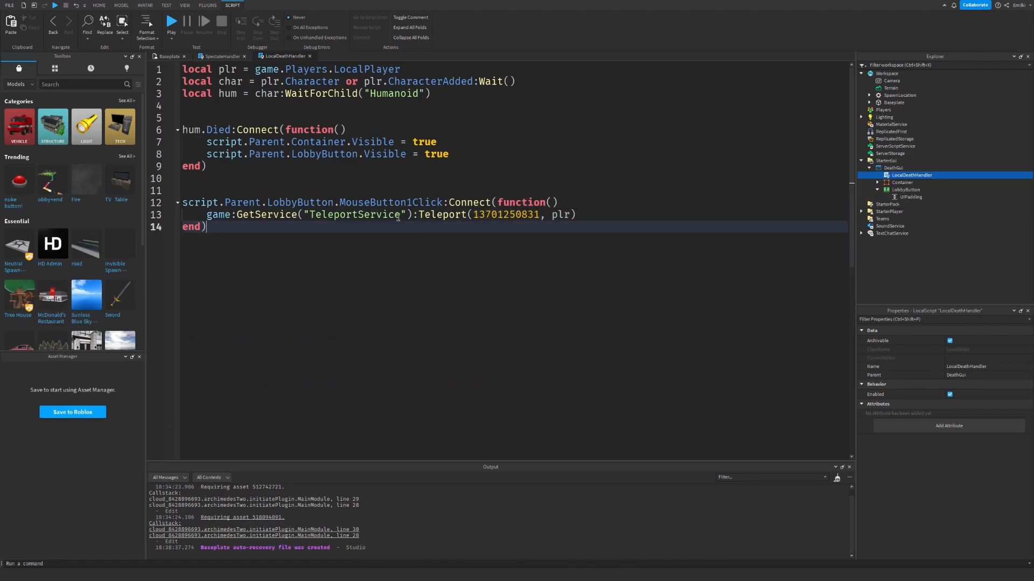
key("super")
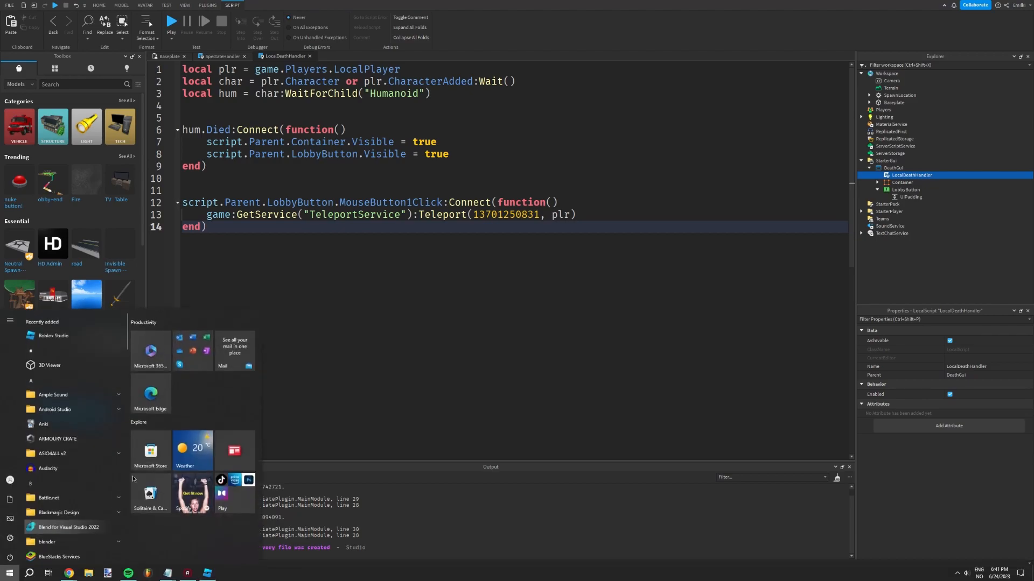
left_click(377, 272)
Publish the place to Roblox as a new game named "Death Handler thingy" with Team Create turned off.
left_click(169, 56)
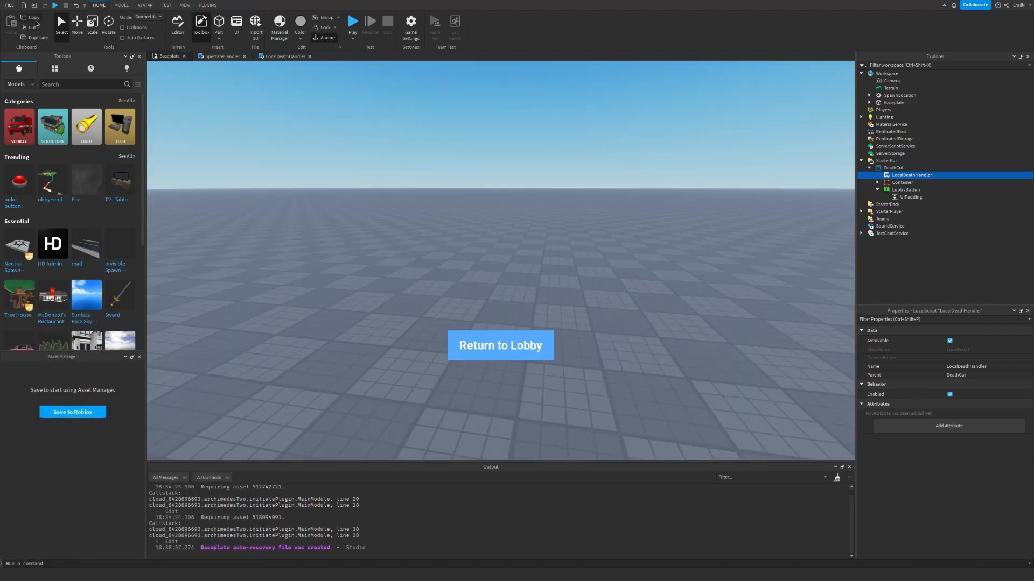
left_click(6, 7)
left_click(43, 99)
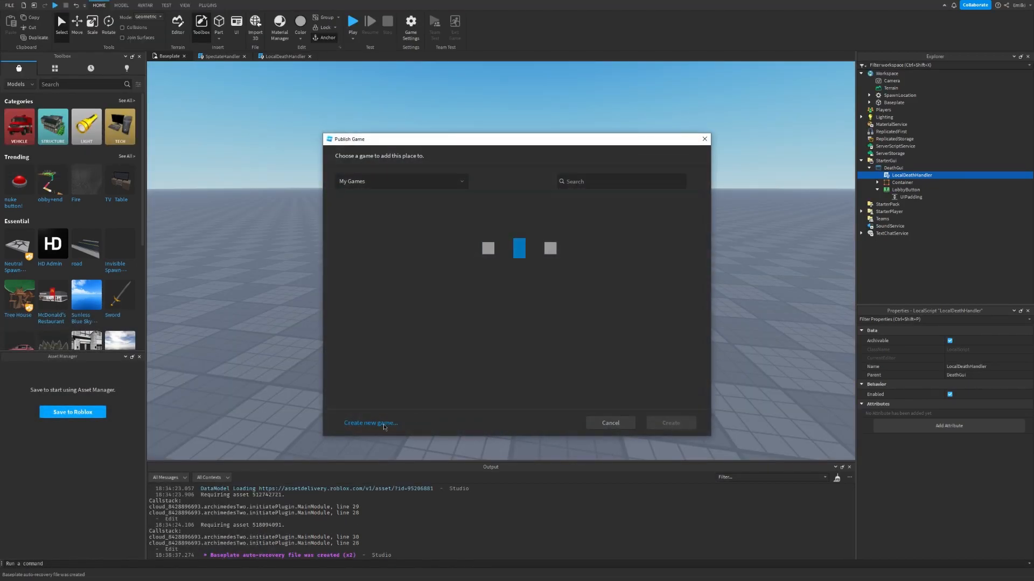
left_click(381, 422)
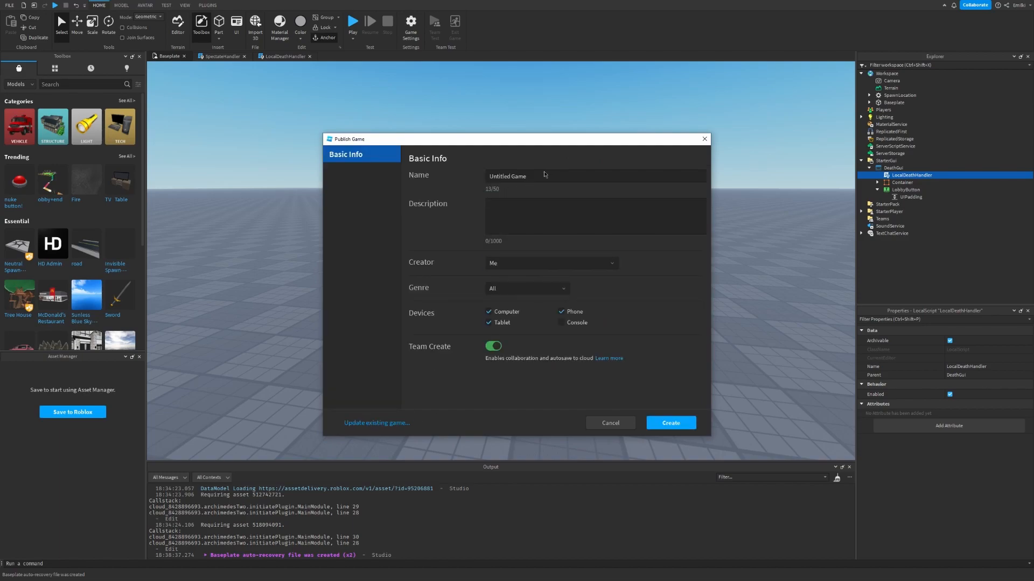
left_click_drag(543, 171, 445, 177)
type("Death Handler thingy")
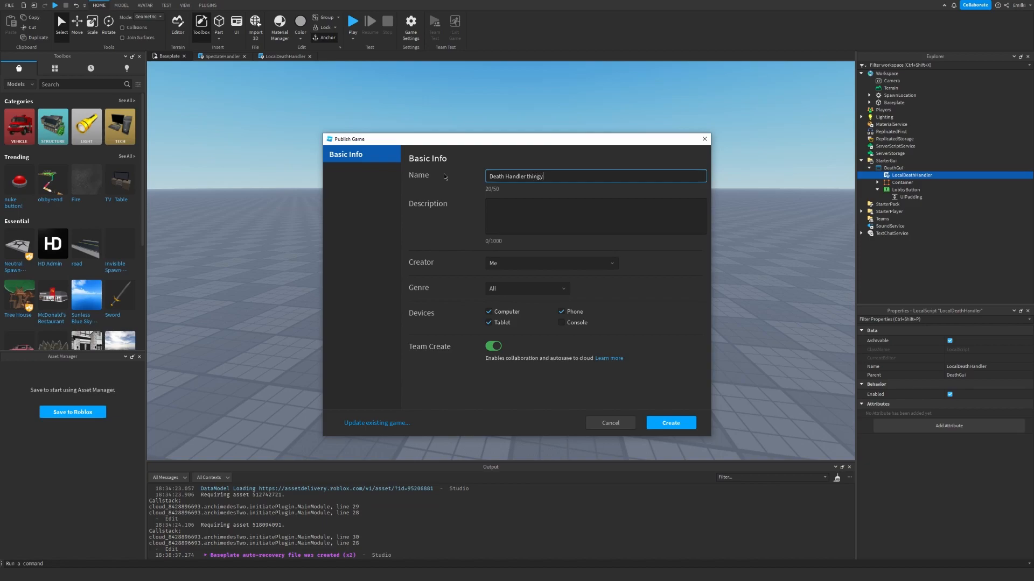
left_click(493, 346)
left_click(671, 423)
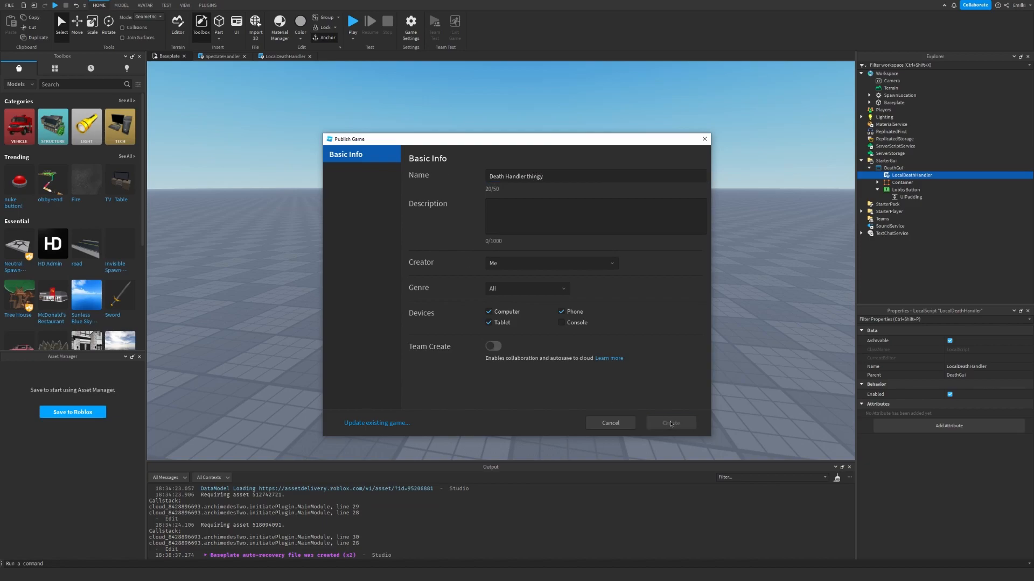
left_click(492, 406)
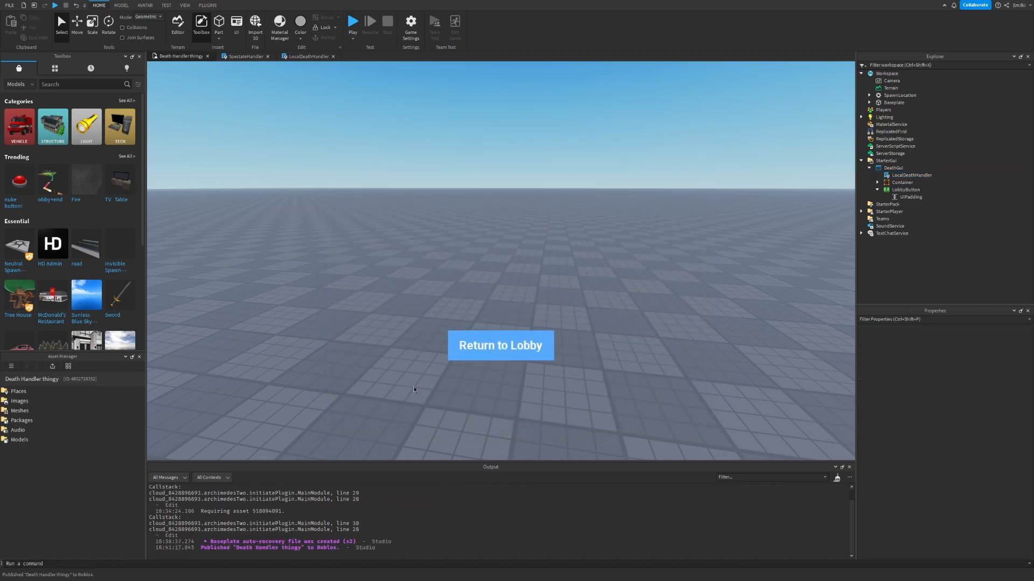
Turn off LobbyButton's Visible property and publish the updated place to Roblox.
right_click_drag(404, 384, 405, 386)
key("s")
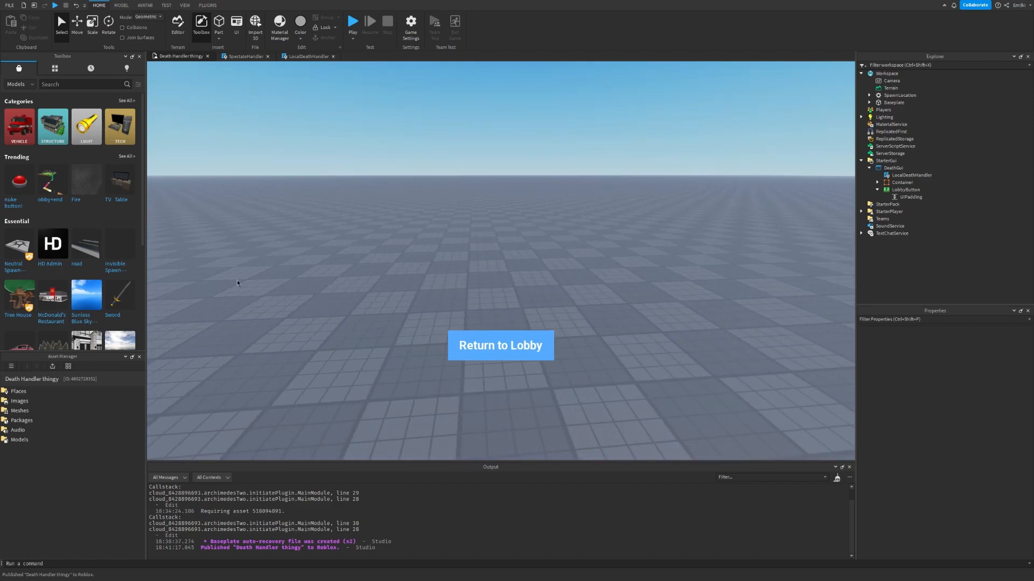
left_click(905, 190)
scroll(952, 431, "down", 5)
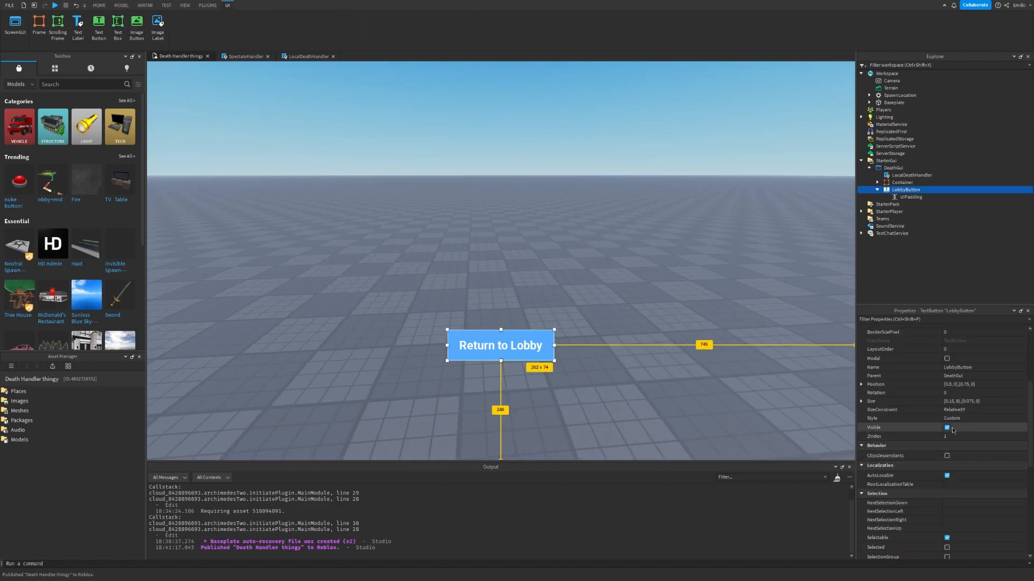
left_click(946, 427)
left_click(484, 231)
left_click(8, 6)
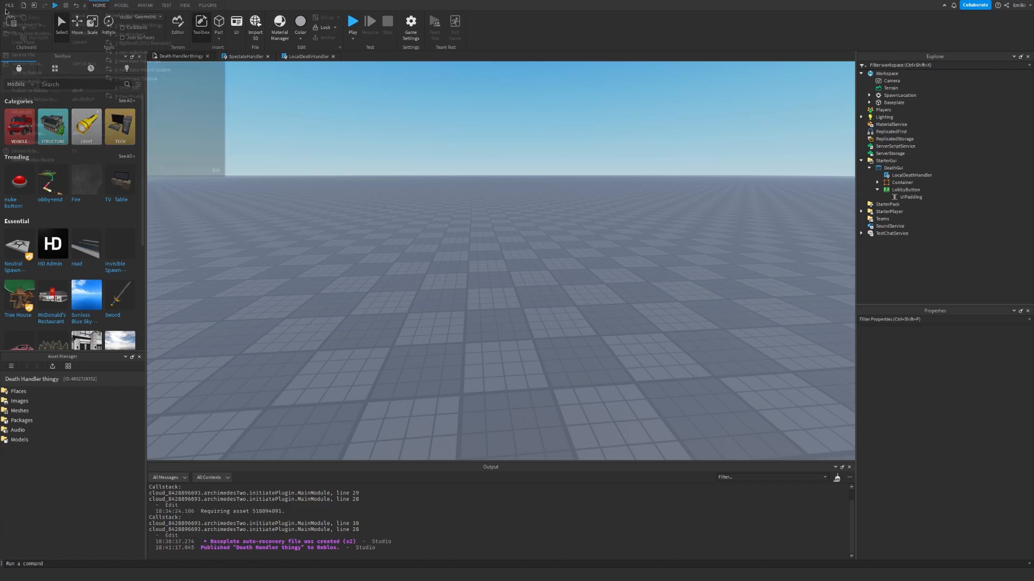
left_click(33, 92)
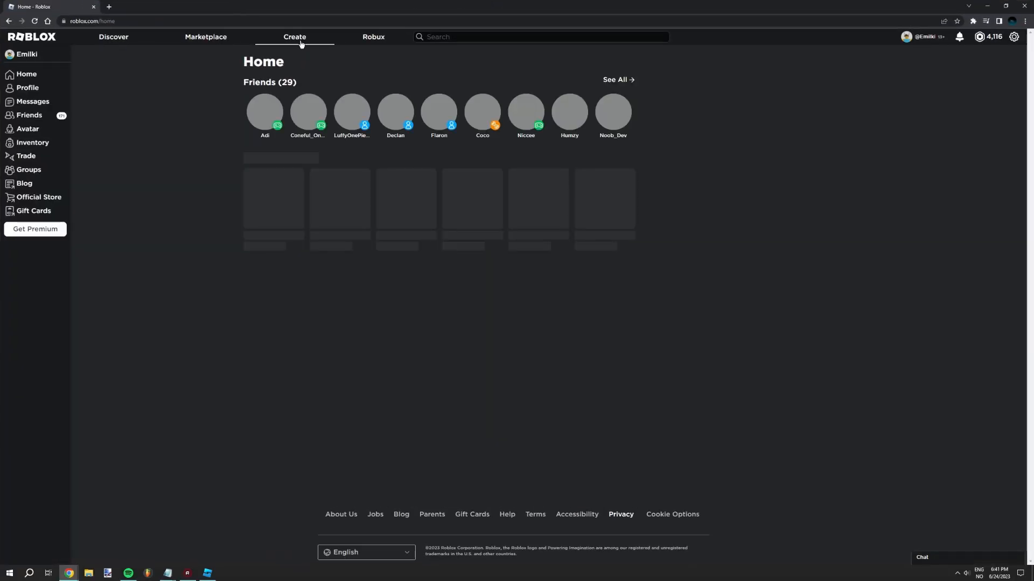
From the Creator Dashboard, open the Roblox page of the Death Handler thingy experience, launch the game and look around the spawn area.
left_click(292, 34)
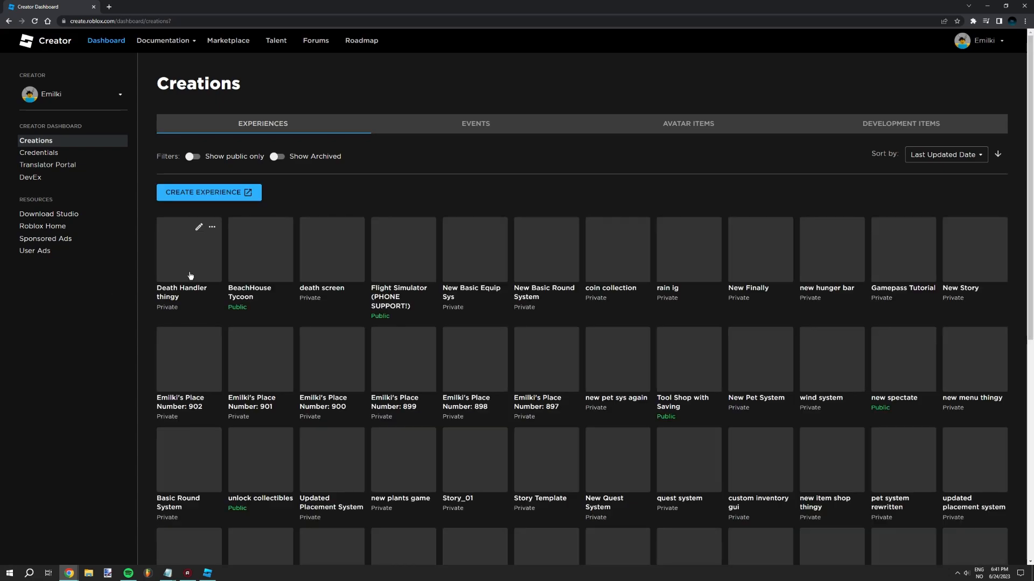
left_click(212, 226)
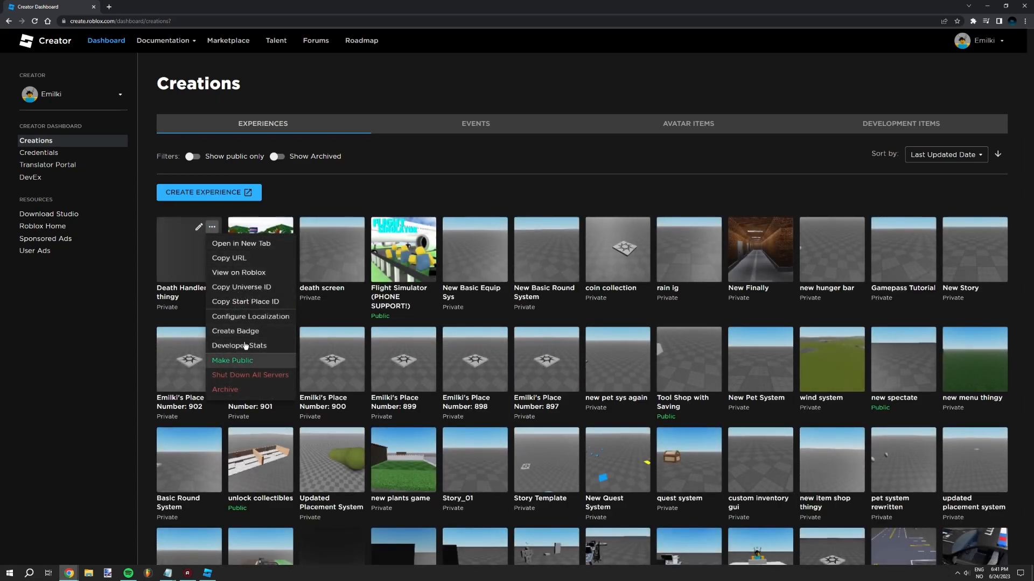
left_click(246, 273)
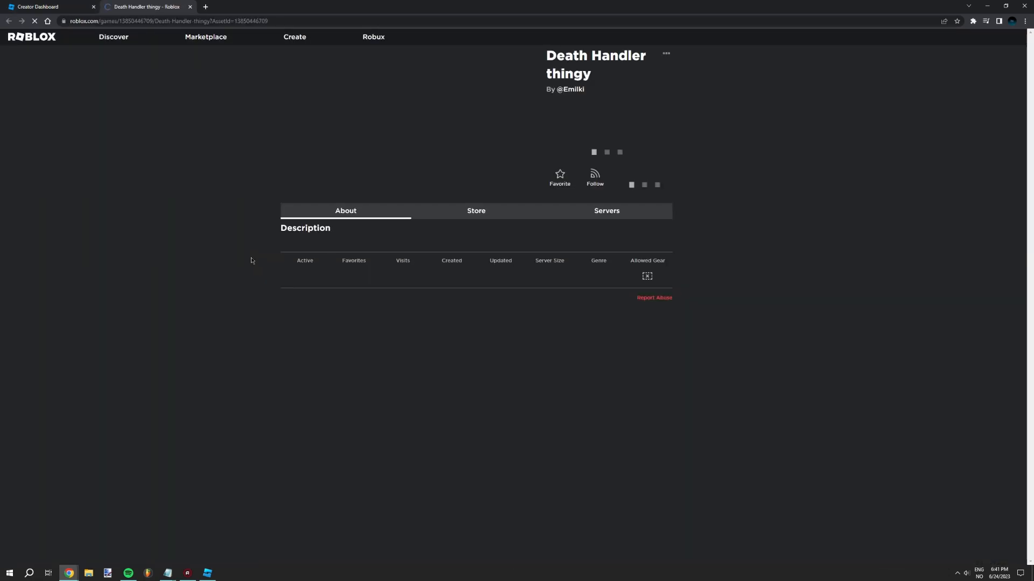
left_click(606, 154)
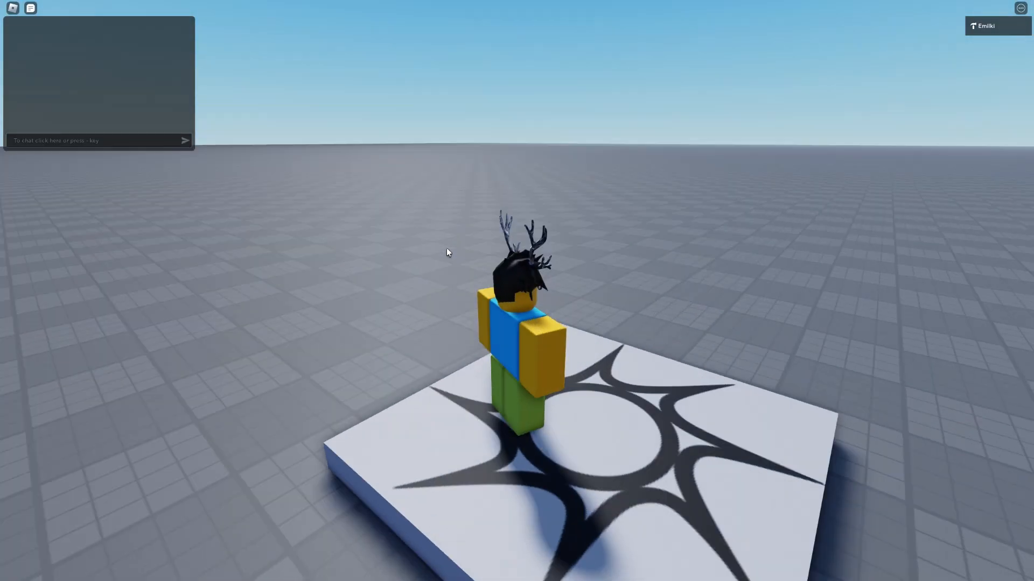
right_click_drag(447, 247, 535, 241)
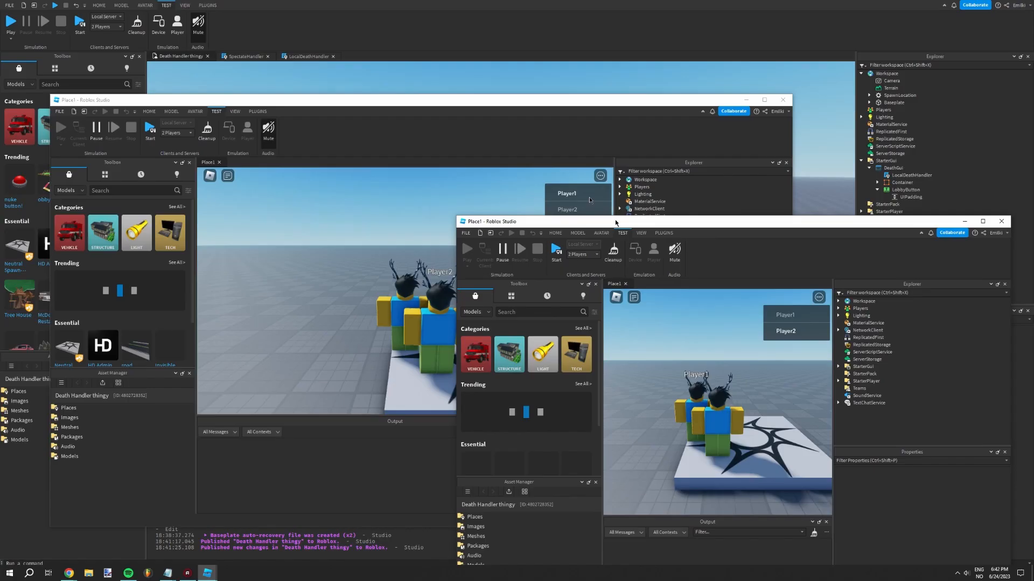
Resize and arrange the Player1 and Player2 test windows side by side so both game views can be seen.
left_click_drag(616, 223, 588, 130)
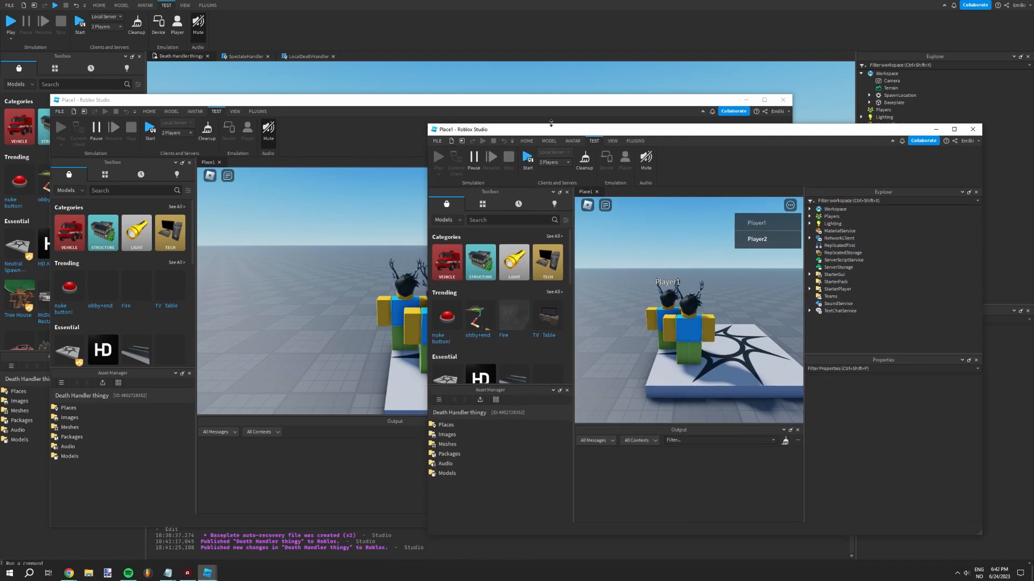
left_click(434, 116)
left_click_drag(791, 510, 581, 510)
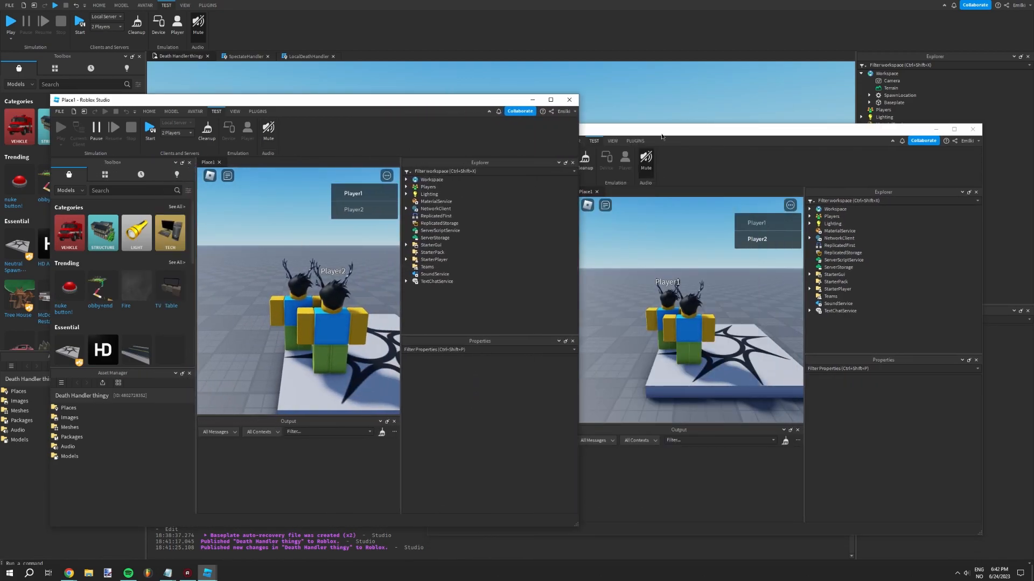
left_click_drag(660, 131, 692, 131)
left_click_drag(330, 96, 280, 95)
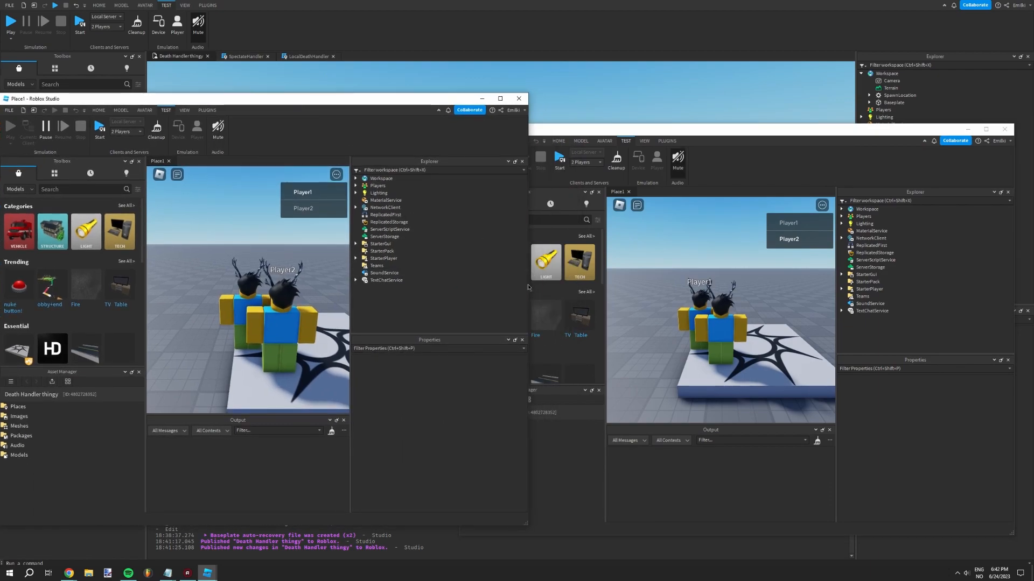
left_click_drag(529, 286, 564, 285)
Walk Player2's character away from Player1 and reset it to trigger the death GUI.
right_click_drag(751, 299, 745, 300)
key("s")
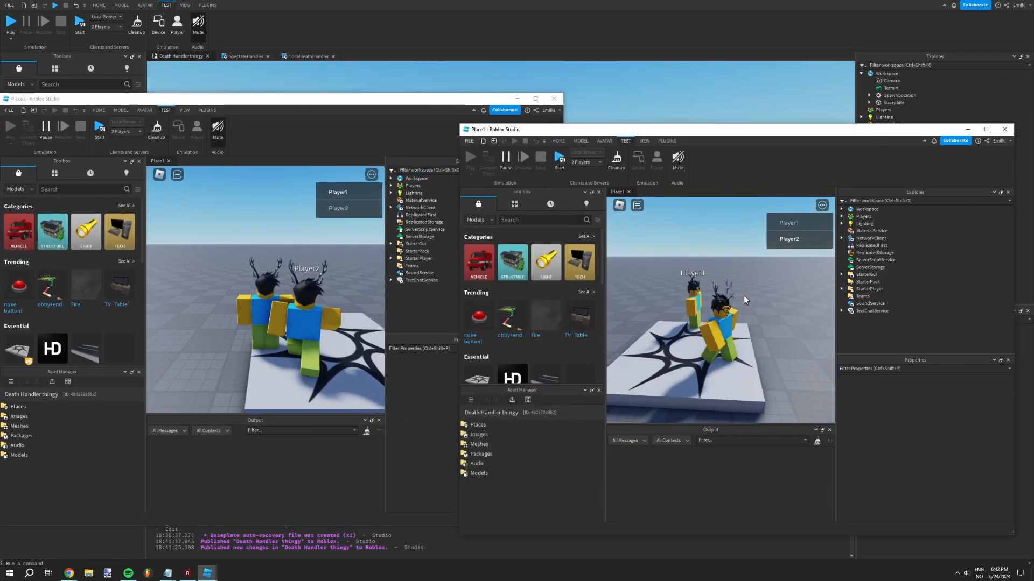
left_click(619, 206)
left_click(643, 406)
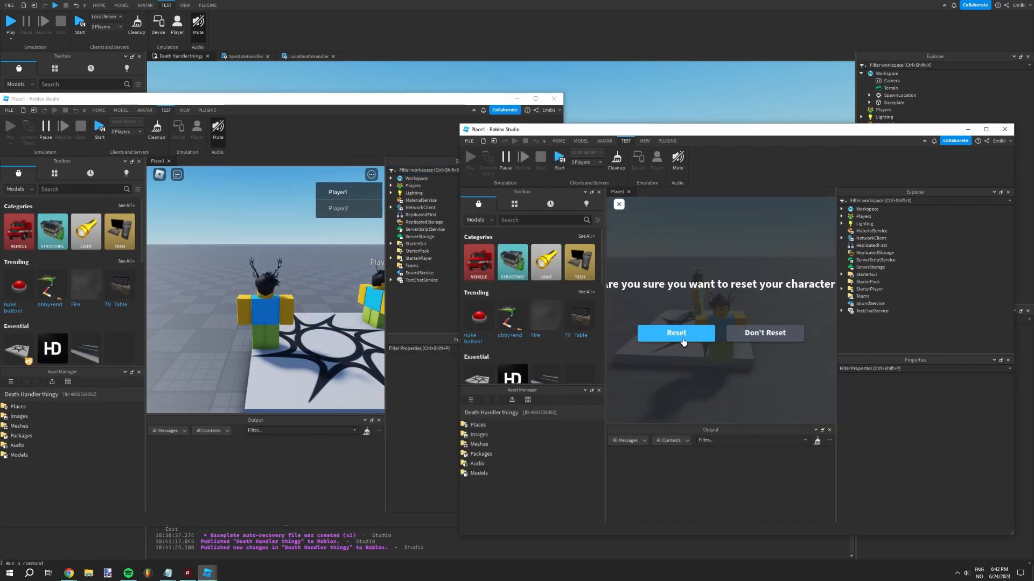
left_click(681, 339)
right_click_drag(756, 326, 757, 325)
right_click_drag(357, 313, 356, 313)
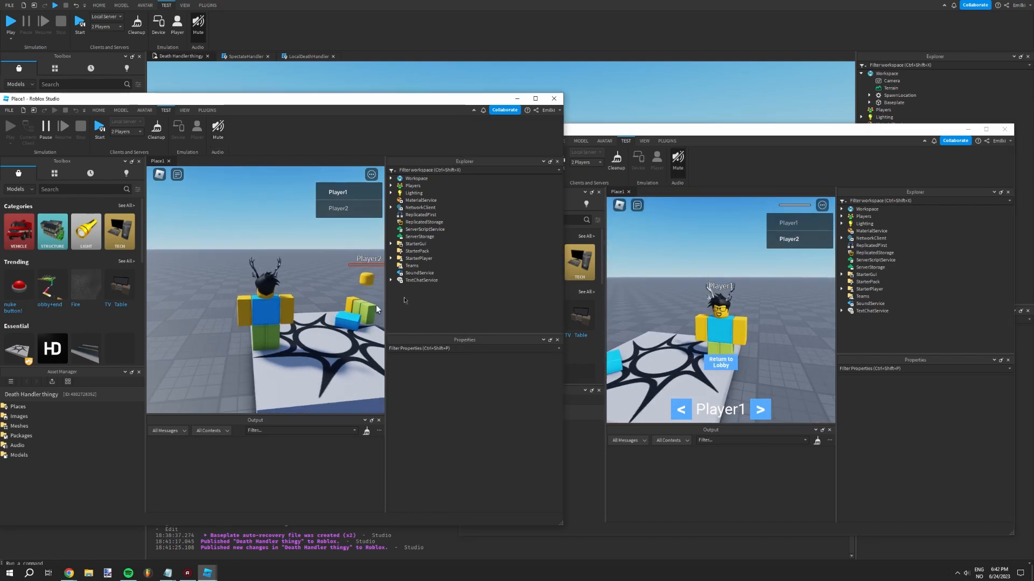
Check the spectate view of Player1 from different distances in Player2's window, and try the Return to Lobby option.
left_click(747, 322)
scroll(747, 321, "down", 5)
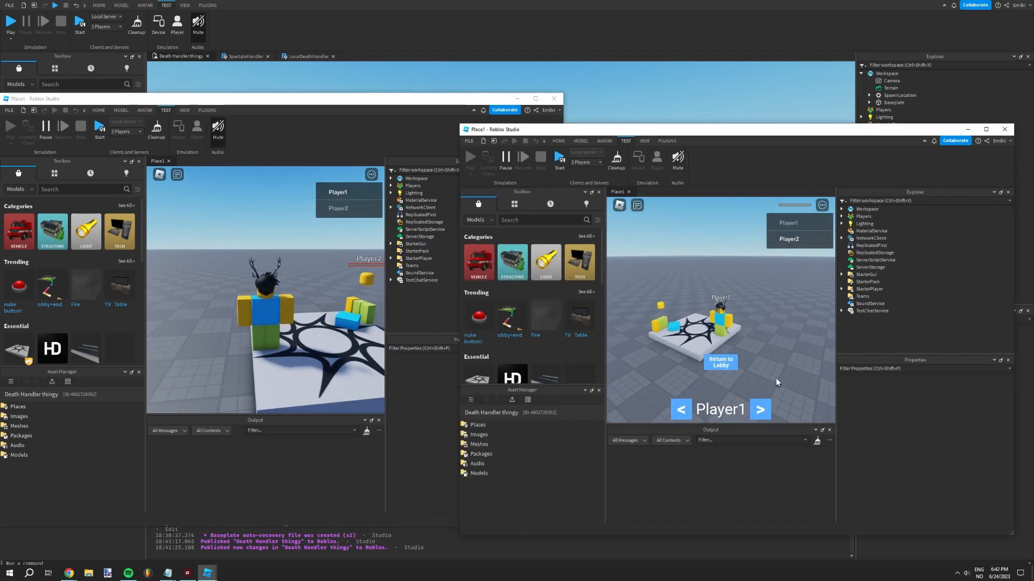
scroll(752, 317, "up", 5)
right_click_drag(751, 317, 751, 317)
scroll(750, 316, "down", 3)
scroll(750, 315, "up", 3)
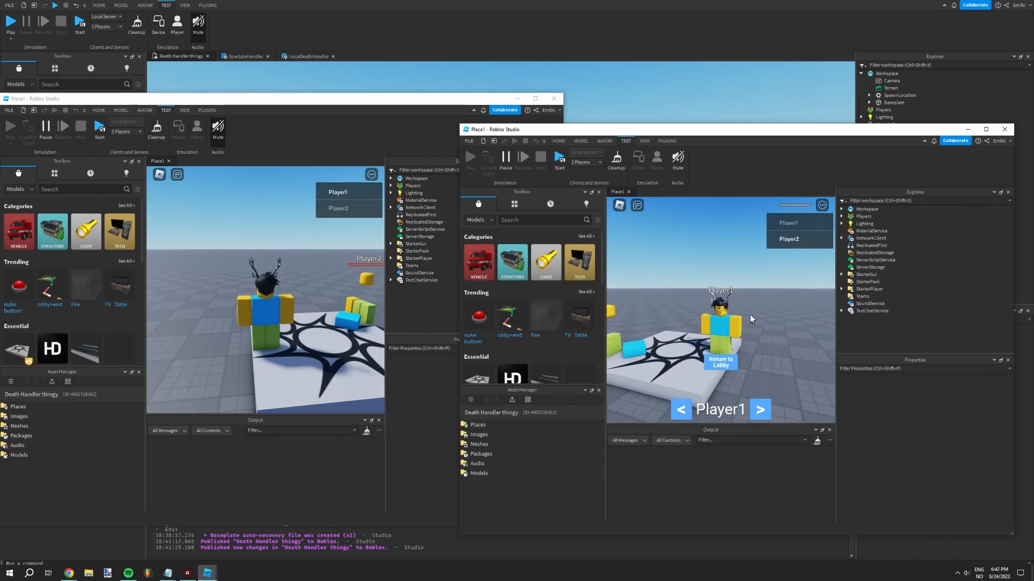
scroll(751, 314, "down", 3)
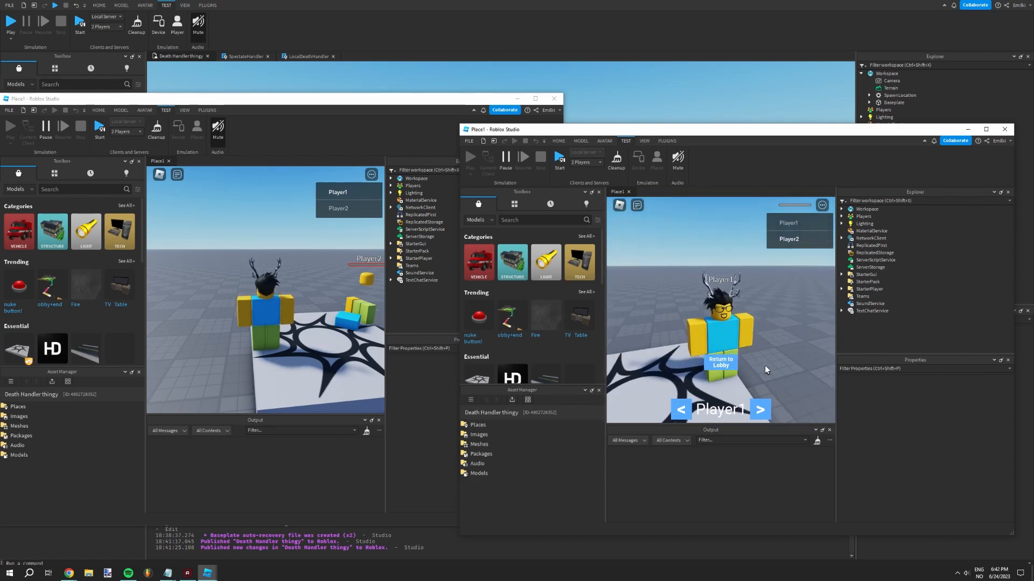
left_click(732, 365)
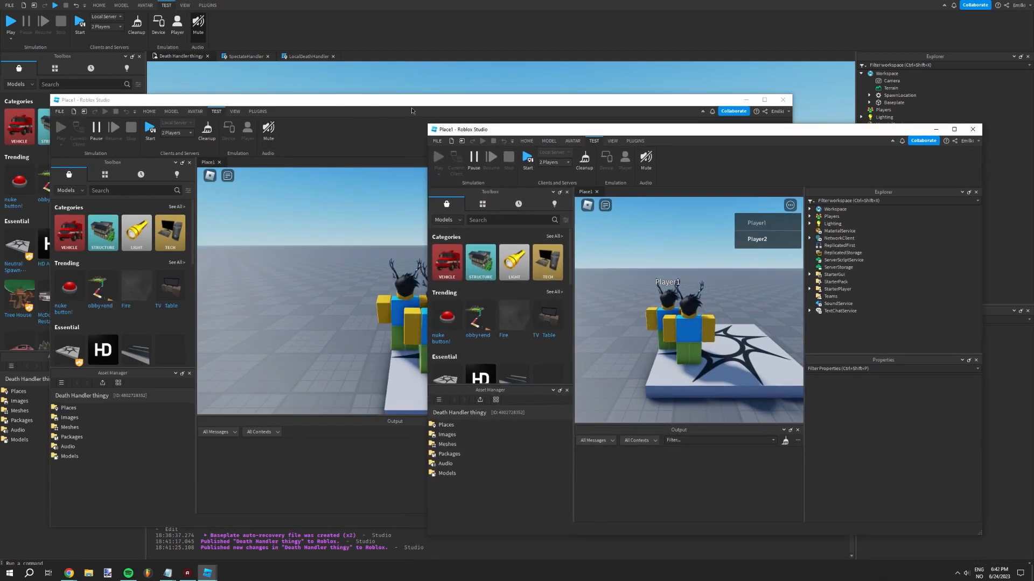
Narrow the Player1 test window and shift the Player2 window away from it.
left_click(775, 504)
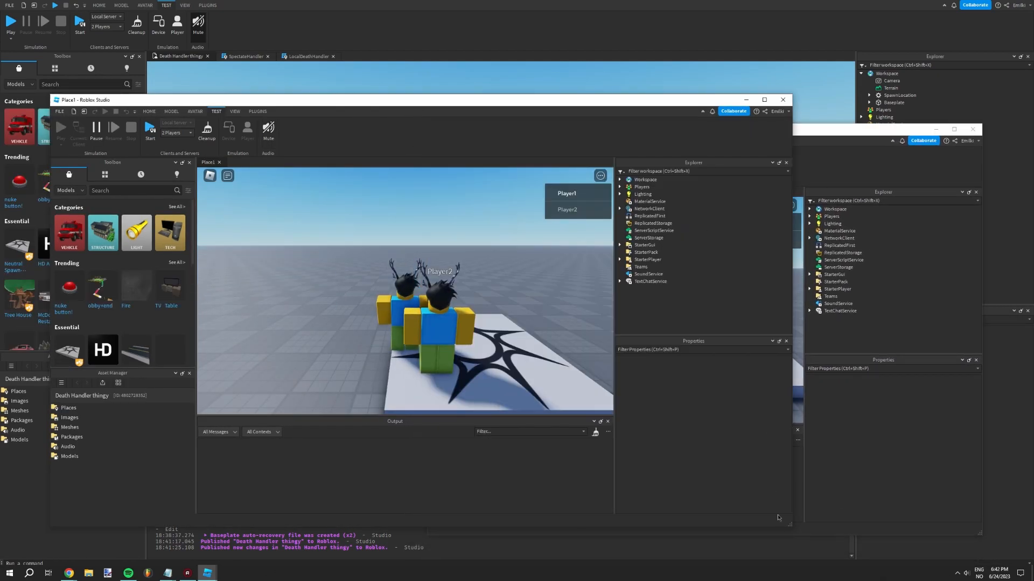
left_click_drag(791, 511, 579, 511)
left_click_drag(663, 130, 696, 130)
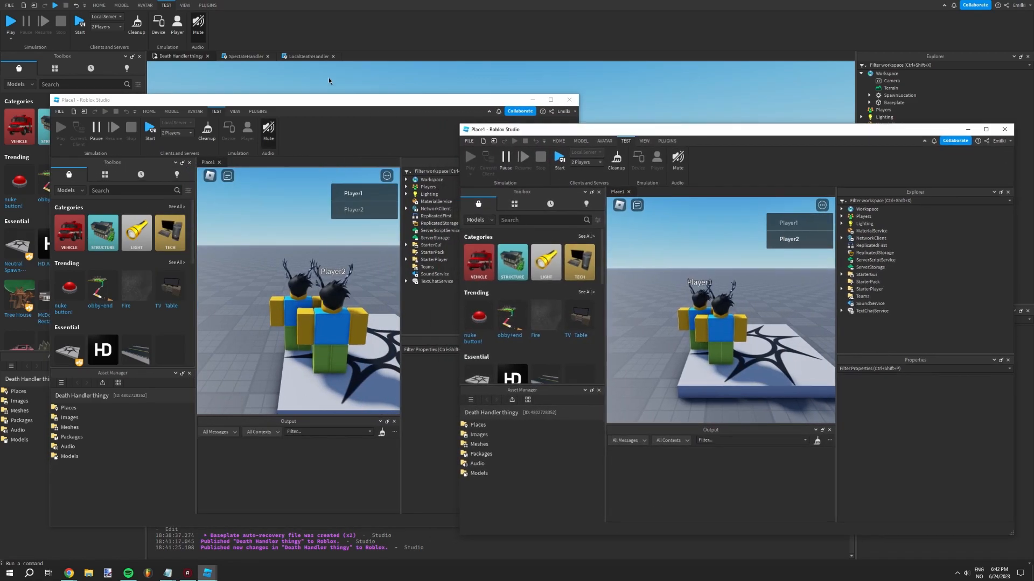